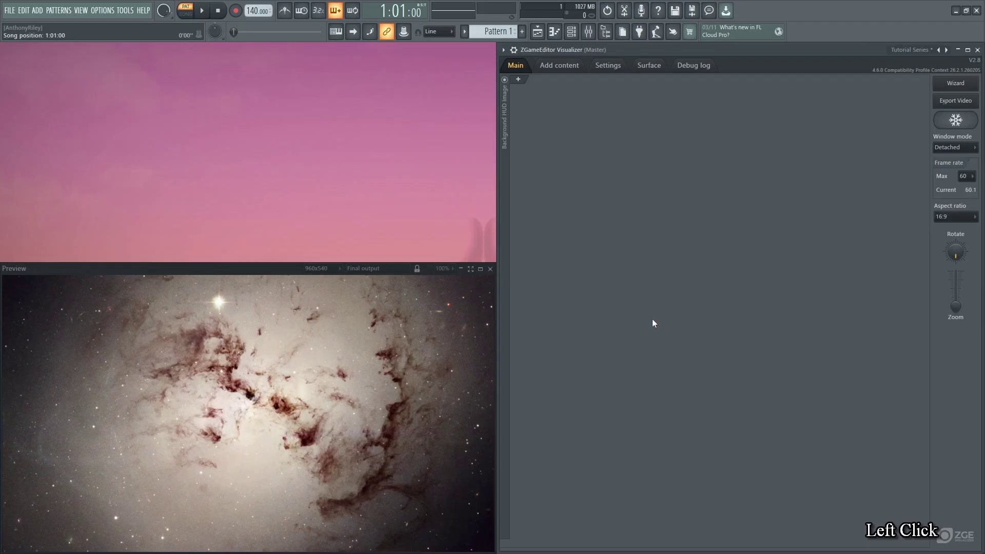
- Add a layer with the Image effect and turn on its SolidColor option
{"action": "left_click", "coordinate": [519, 79]}
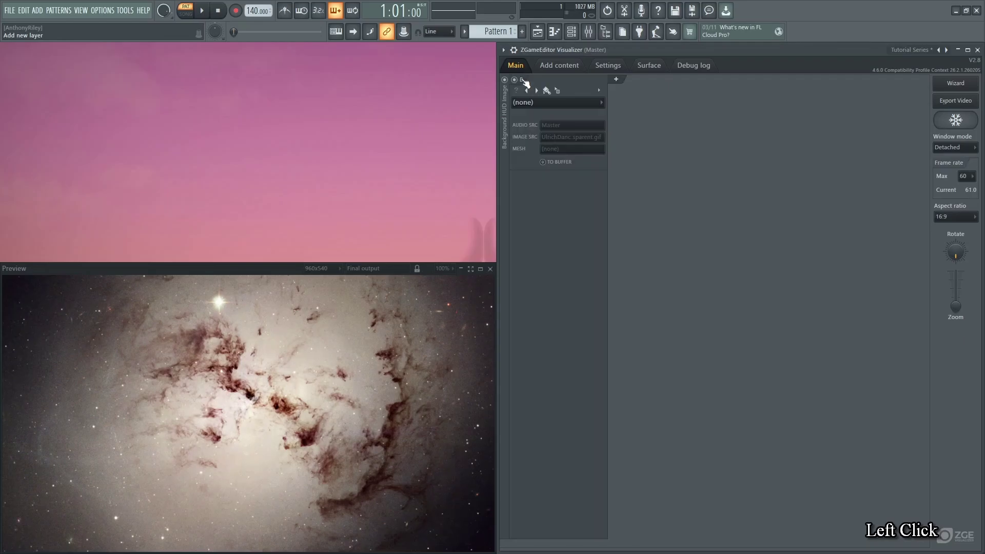
{"action": "left_click", "coordinate": [549, 102]}
{"action": "mouse_move", "coordinate": [572, 183]}
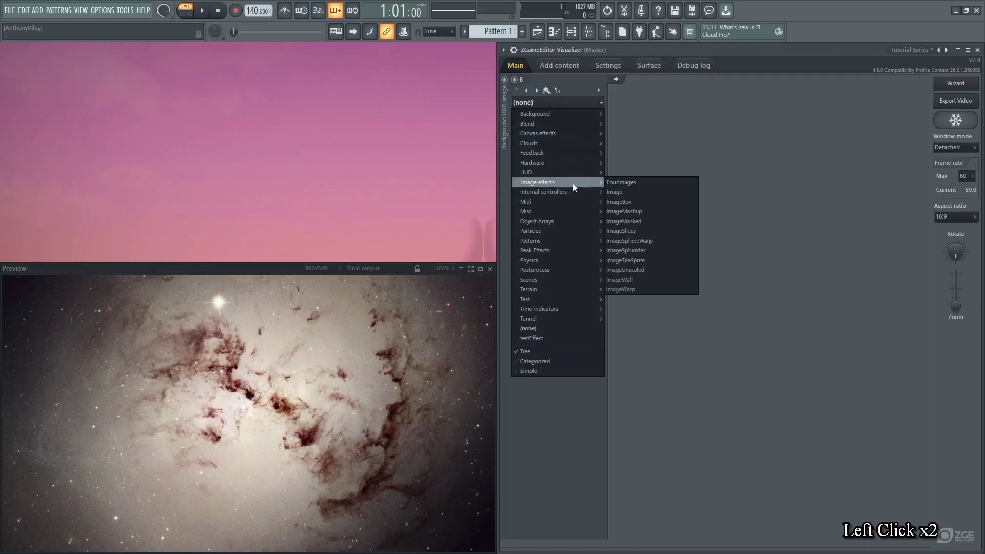
{"action": "left_click", "coordinate": [616, 194]}
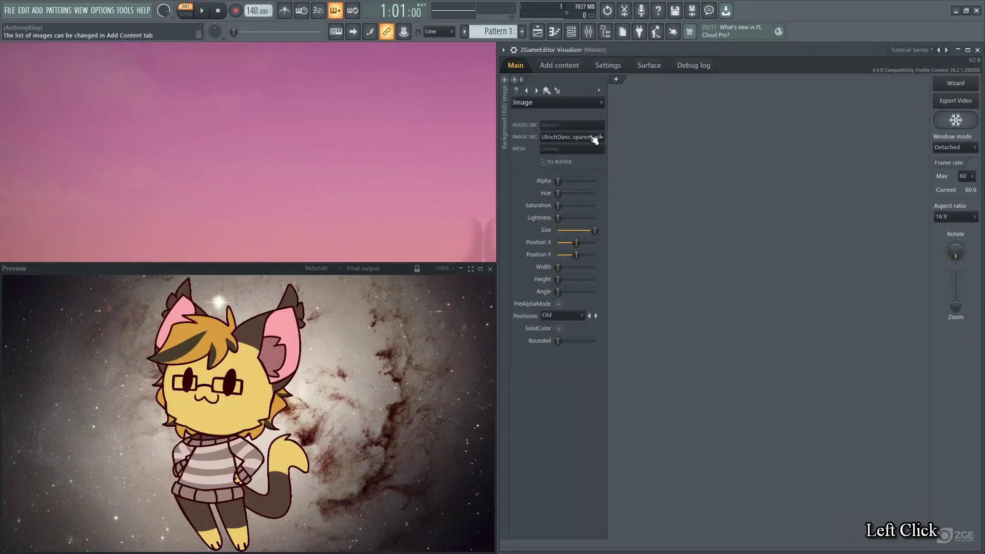
{"action": "left_click", "coordinate": [560, 329]}
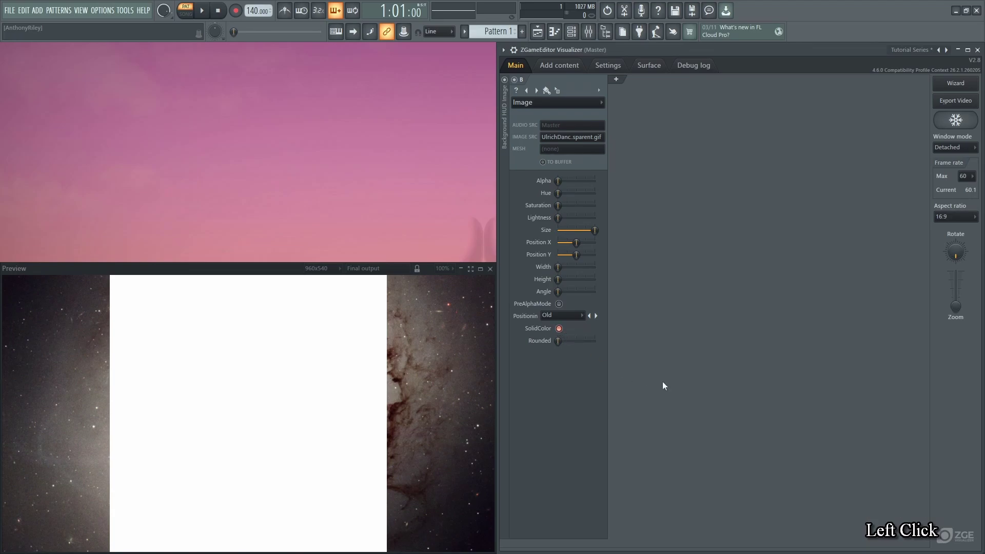
- Rename the solid-colour layer MaskShape, with its image source set to (none)
{"action": "left_click", "coordinate": [599, 91]}
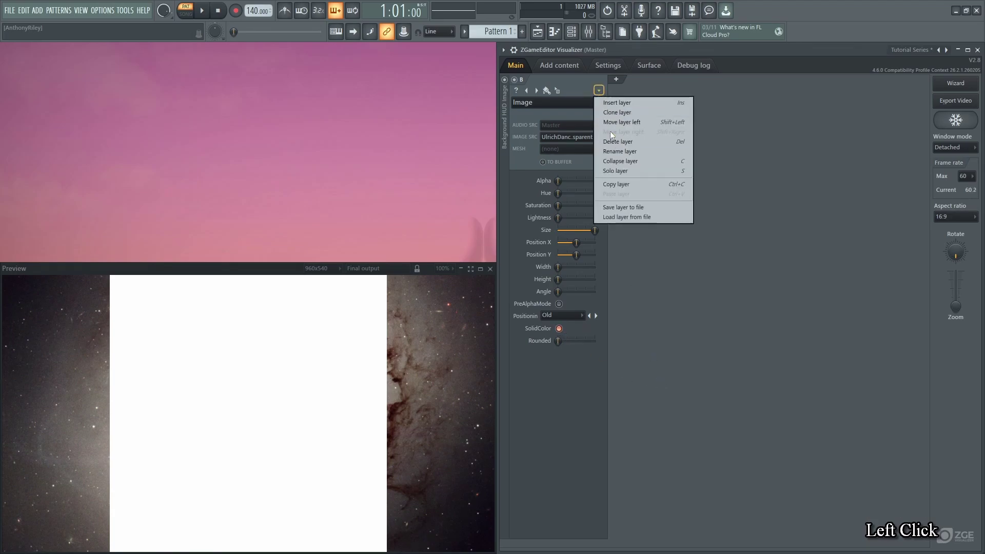
{"action": "left_click", "coordinate": [620, 152]}
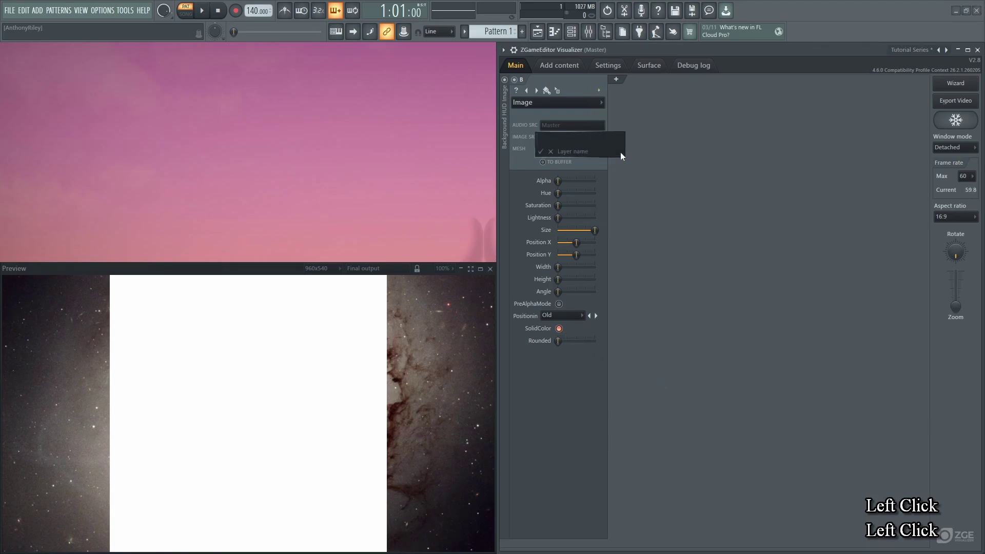
{"action": "type", "text": "MaskShape"}
{"action": "key", "text": "Return"}
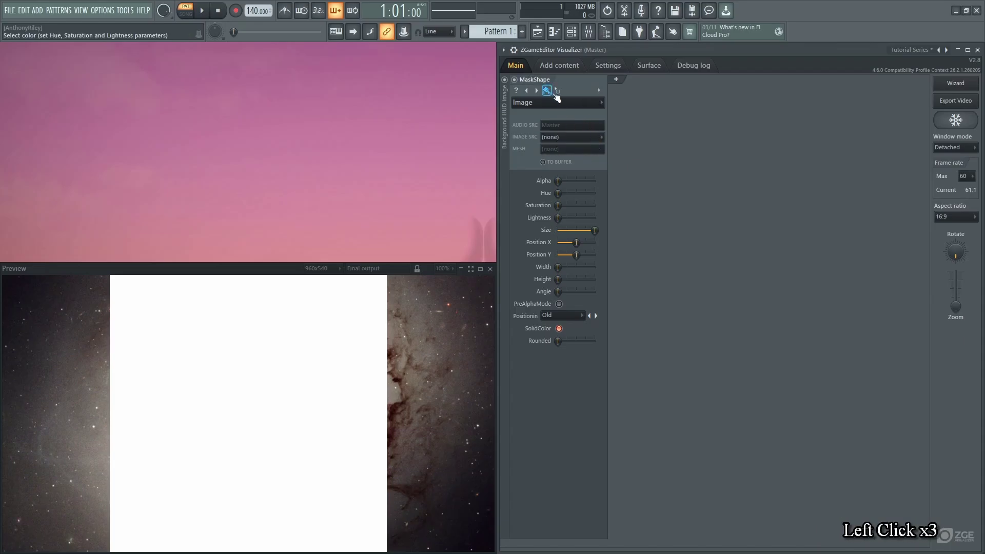
- Move the MaskShape layer before the Background HUD Image layer and redirect its output to a buffer
{"action": "left_click_drag", "start_coordinate": [557, 91], "coordinate": [505, 98]}
{"action": "left_click", "coordinate": [529, 171]}
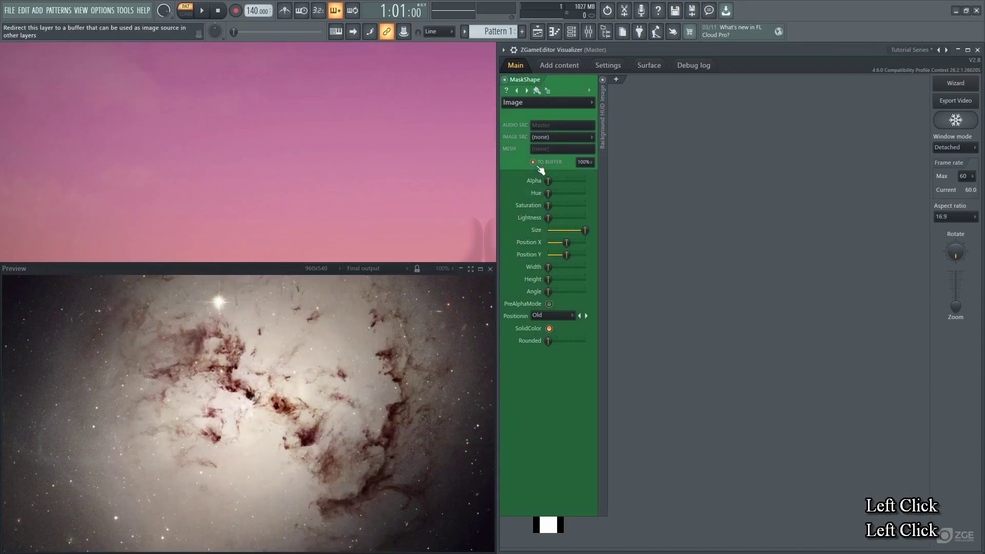
- Add another Image layer after the background and set its image source to Output from layer MaskShape
{"action": "double_click", "coordinate": [623, 127]}
{"action": "left_click", "coordinate": [660, 102]}
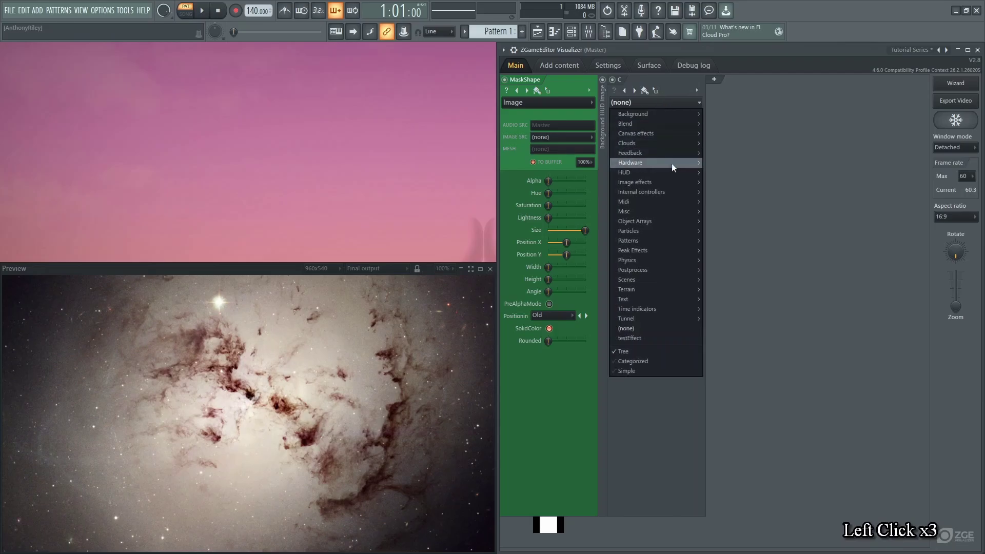
{"action": "mouse_move", "coordinate": [669, 182]}
{"action": "left_click", "coordinate": [713, 192]}
{"action": "left_click", "coordinate": [668, 138]}
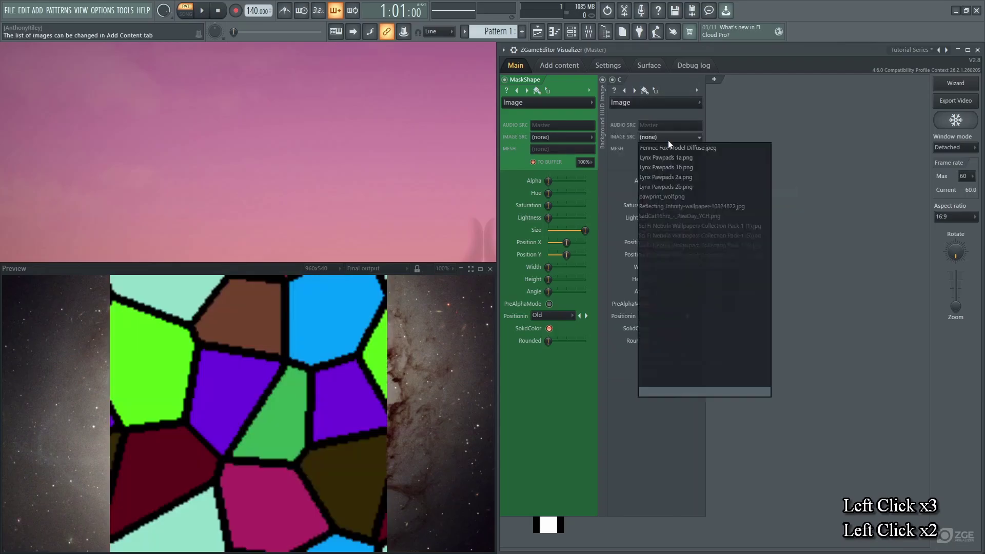
{"action": "left_click", "coordinate": [689, 381]}
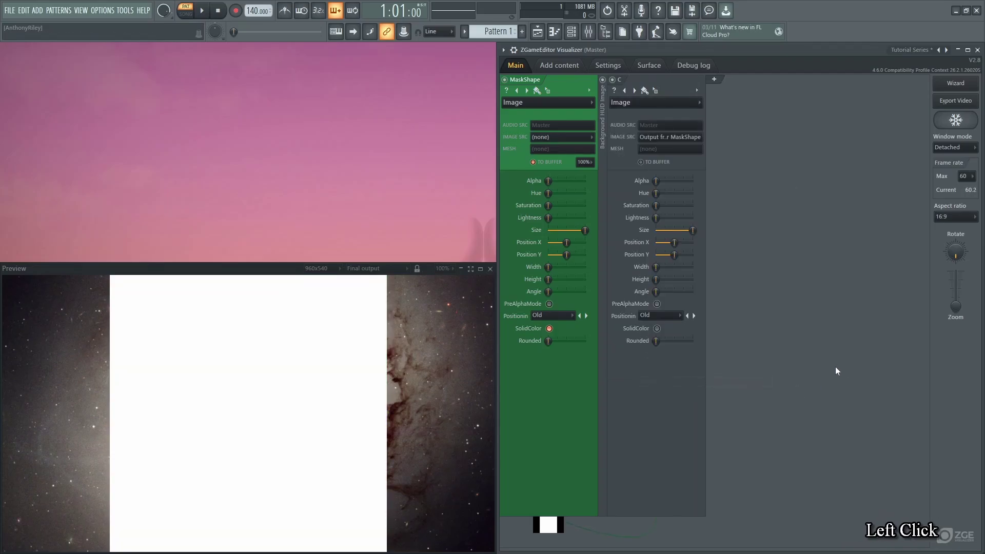
- Switch the preview to Output from layer MaskShape to examine the mask's buffer
{"action": "left_click", "coordinate": [369, 268]}
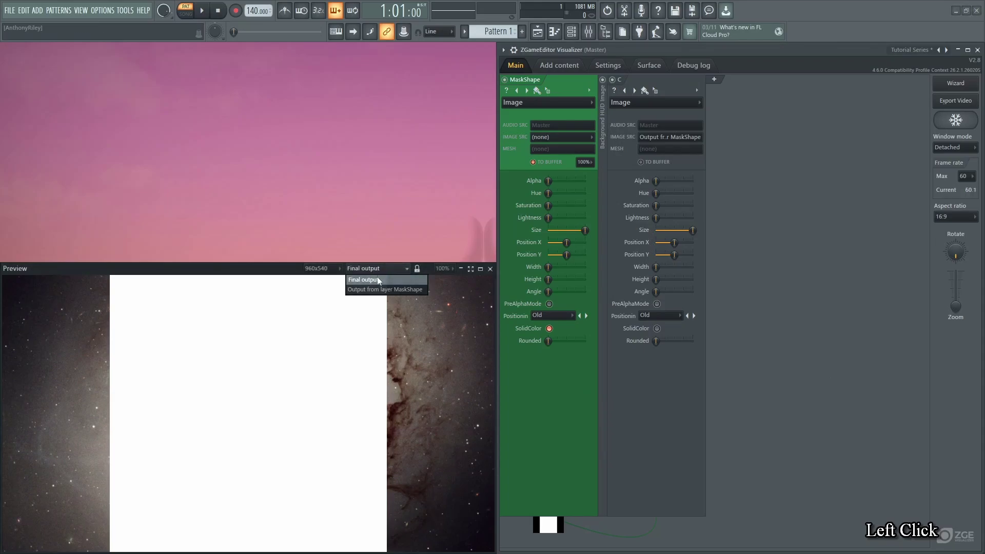
{"action": "left_click", "coordinate": [379, 289]}
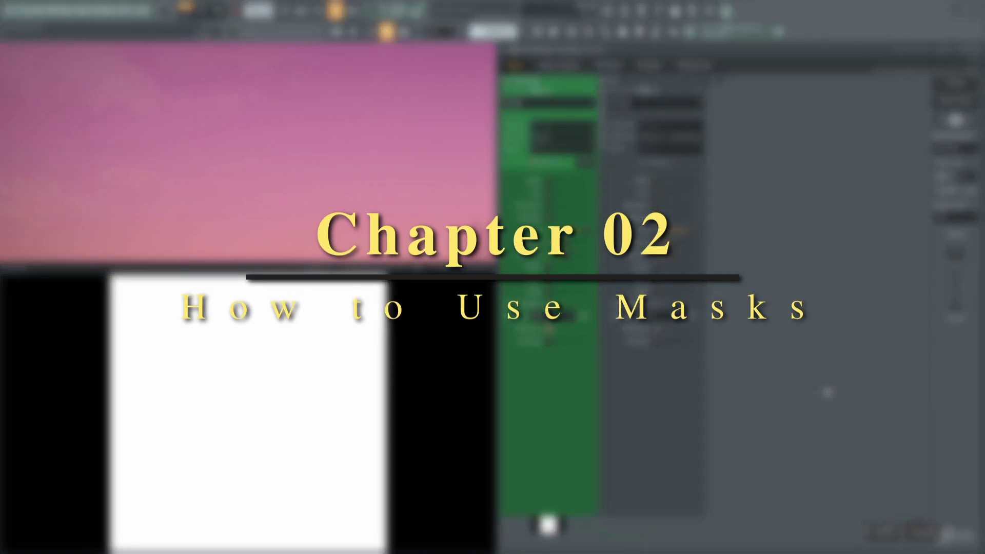
{"action": "left_click", "coordinate": [826, 392]}
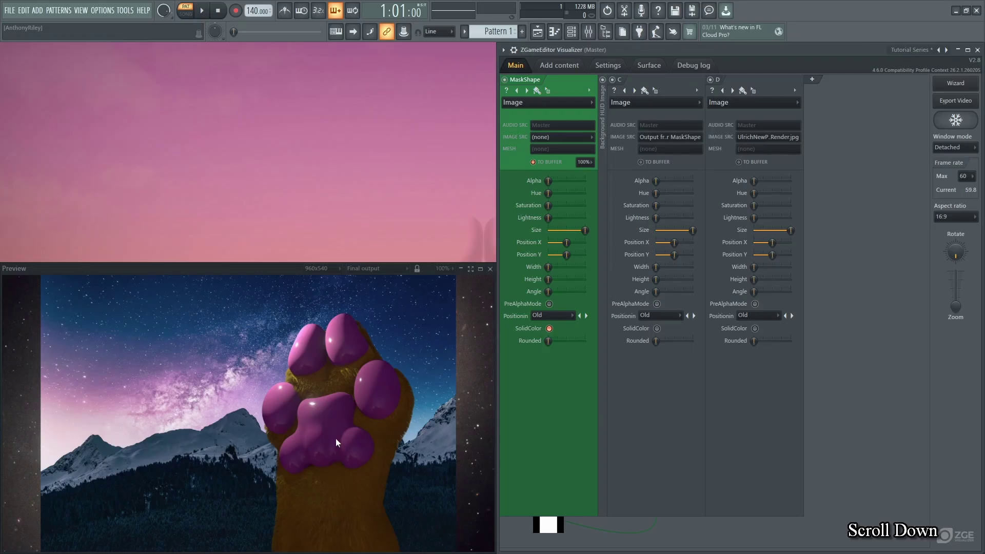
- Rename the paw render layer MaskImage and move it directly after the MaskShape layer
{"action": "left_click", "coordinate": [795, 91]}
{"action": "left_click", "coordinate": [834, 149]}
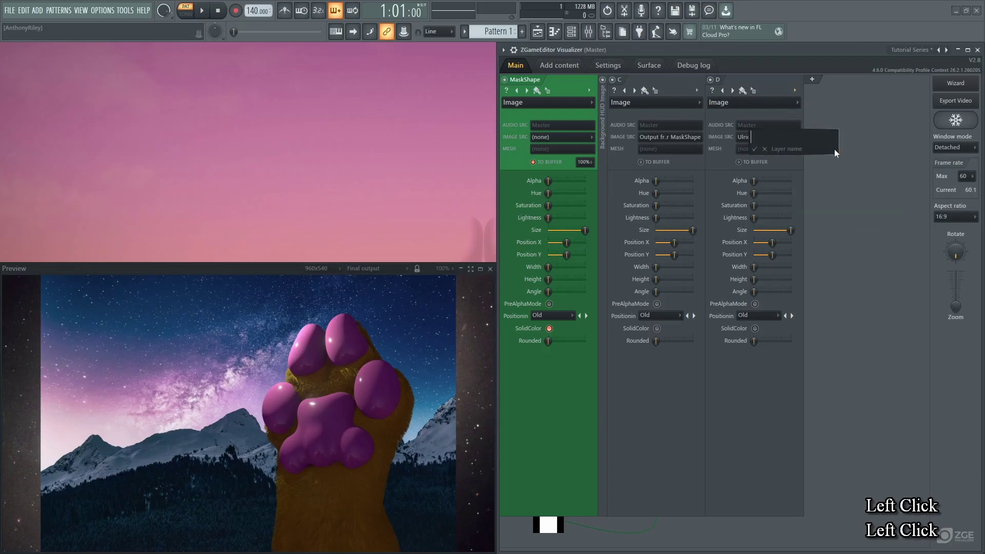
{"action": "type", "text": "Mask"}
{"action": "key", "text": "BackSpace"}
{"action": "type", "text": "Im"}
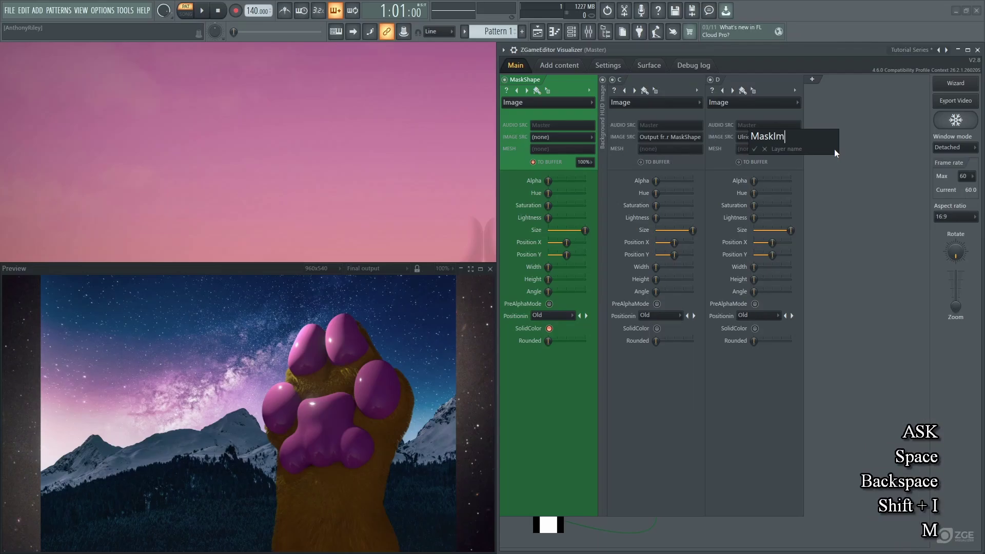
{"action": "type", "text": "age"}
{"action": "key", "text": "Return"}
{"action": "left_click_drag", "start_coordinate": [758, 92], "coordinate": [603, 110]}
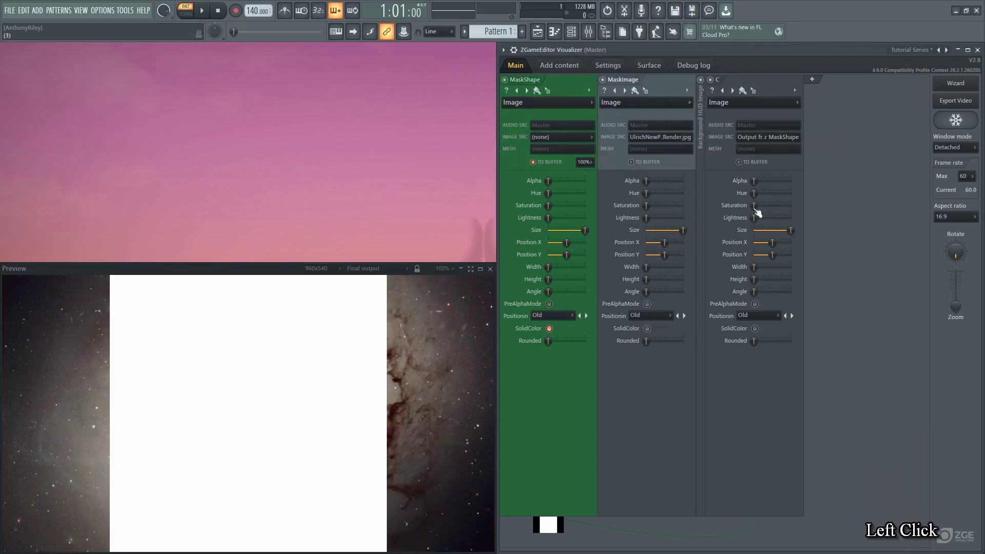
- Add a layer with the Youlean Mask effect and name it Mask
{"action": "left_click", "coordinate": [812, 79]}
{"action": "left_click", "coordinate": [860, 102]}
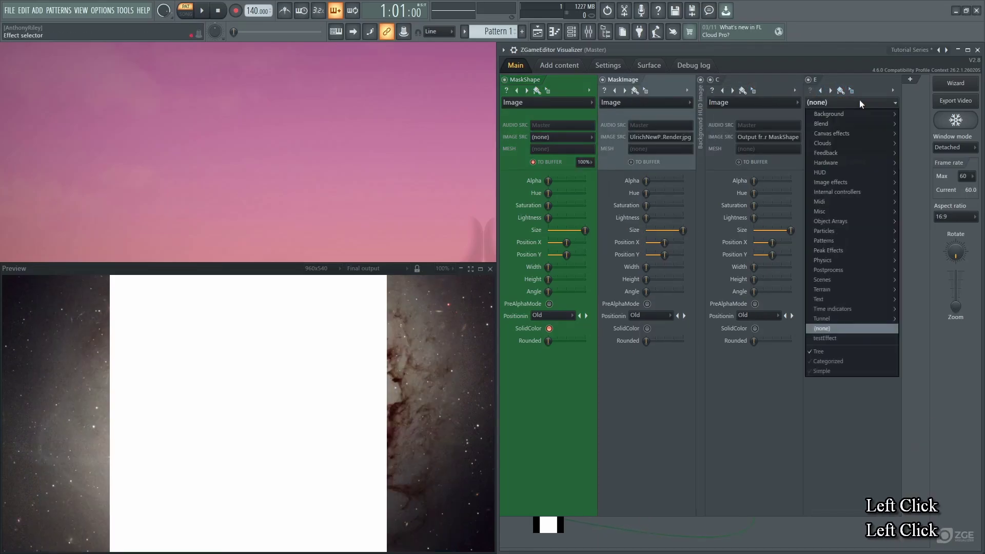
{"action": "left_click", "coordinate": [734, 162]}
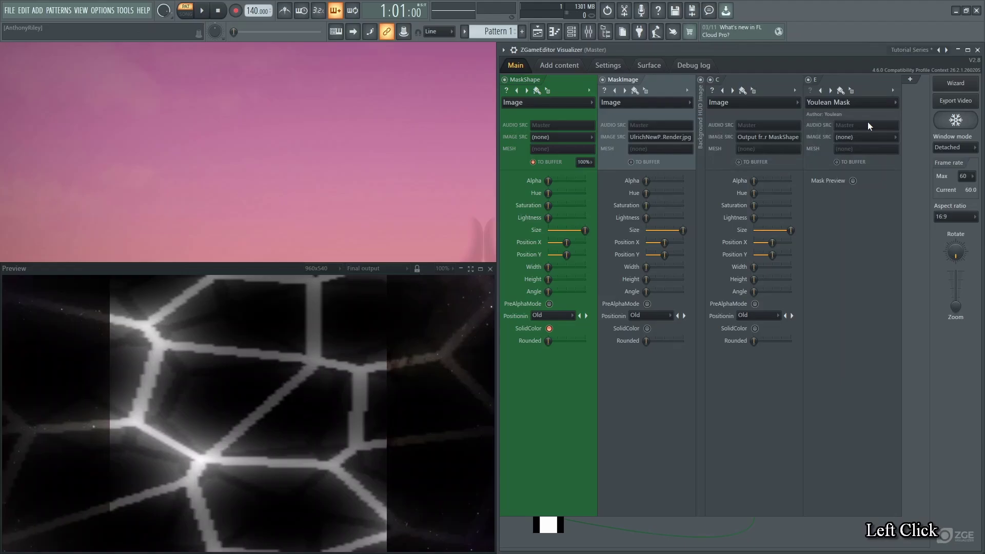
{"action": "left_click", "coordinate": [893, 90]}
{"action": "left_click", "coordinate": [910, 149]}
{"action": "type", "text": "Mask"}
{"action": "key", "text": "Return"}
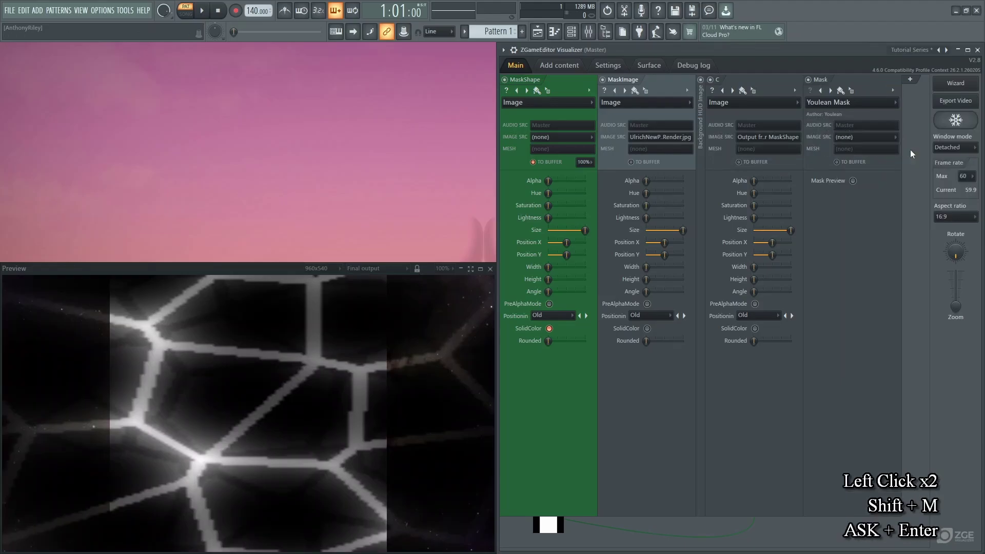
- Place the Mask layer directly after MaskImage, sent to a buffer, with Output from layer MaskShape as its image source
{"action": "left_click_drag", "start_coordinate": [850, 86], "coordinate": [702, 121]}
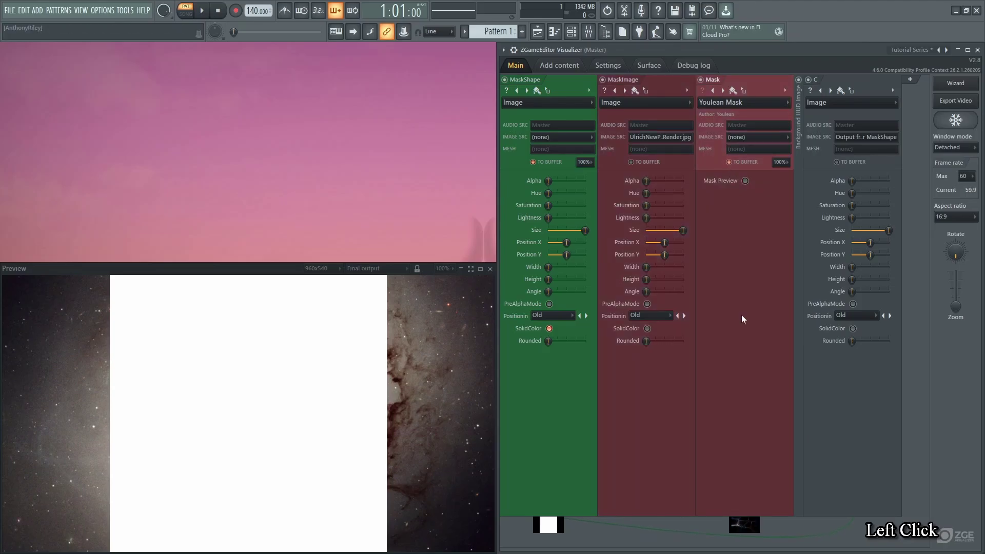
{"action": "left_click", "coordinate": [757, 138]}
{"action": "left_click", "coordinate": [782, 382]}
{"action": "scroll", "coordinate": [743, 287], "scroll_direction": "up", "scroll_amount": 1}
{"action": "scroll", "coordinate": [744, 287], "scroll_direction": "down", "scroll_amount": 1}
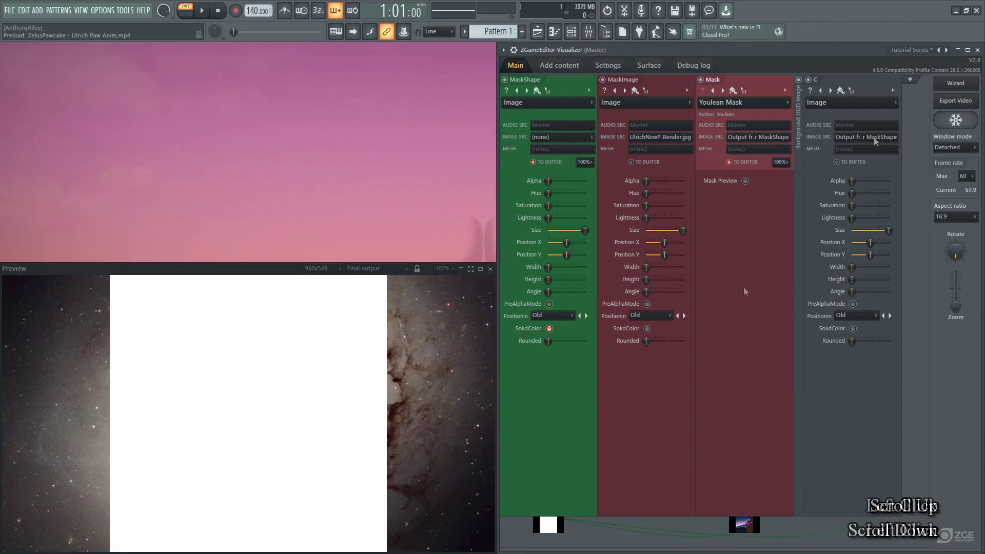
- Rename the last Image layer MaskShapeOut and set its image source to Output from layer Mask
{"action": "left_click", "coordinate": [892, 91]}
{"action": "left_click", "coordinate": [911, 151]}
{"action": "type", "text": "MaskShapeOut"}
{"action": "key", "text": "Return"}
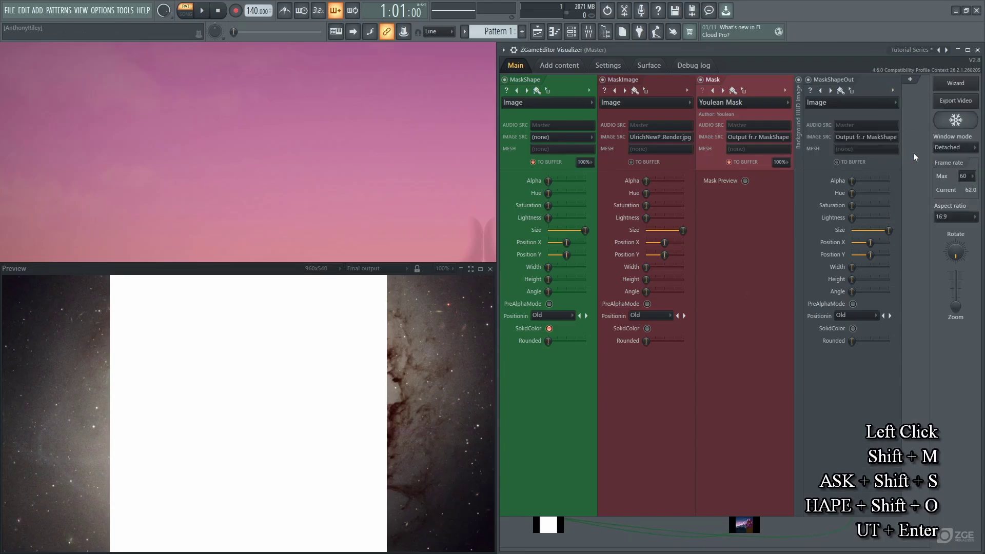
{"action": "left_click", "coordinate": [878, 136]}
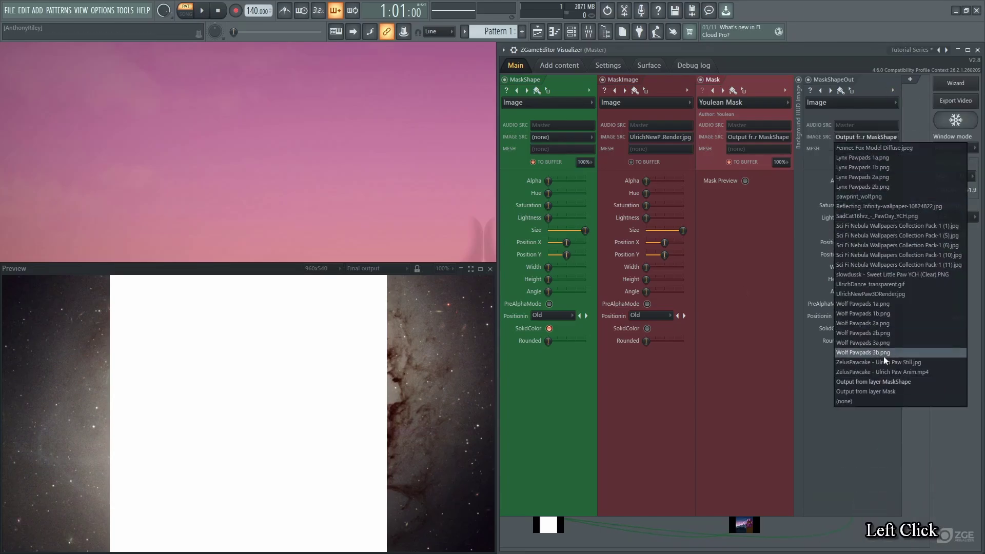
{"action": "left_click", "coordinate": [880, 392]}
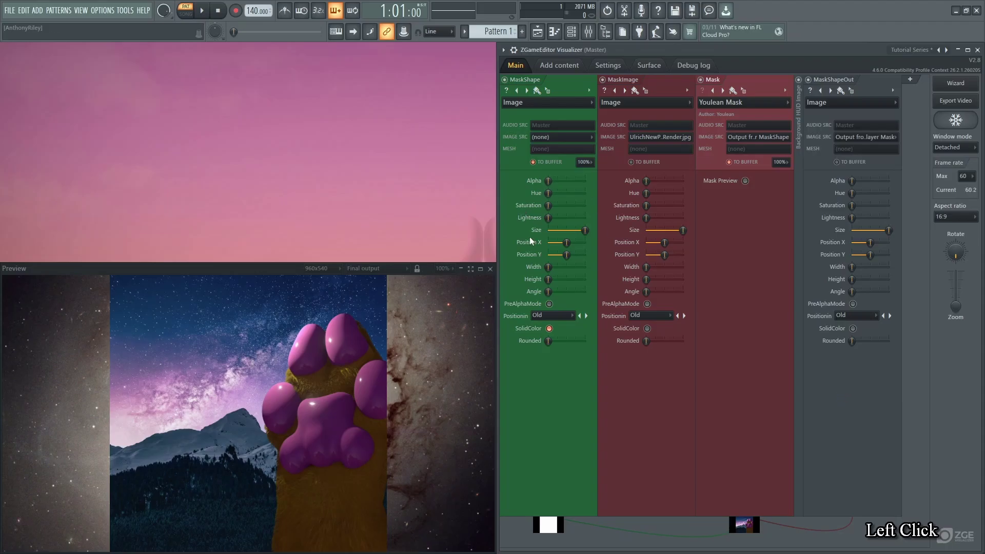
- Shrink and reposition MaskShape into an upright rectangle framing the paw by adjusting its size, position, width and height
{"action": "left_click_drag", "start_coordinate": [566, 242], "coordinate": [567, 242]}
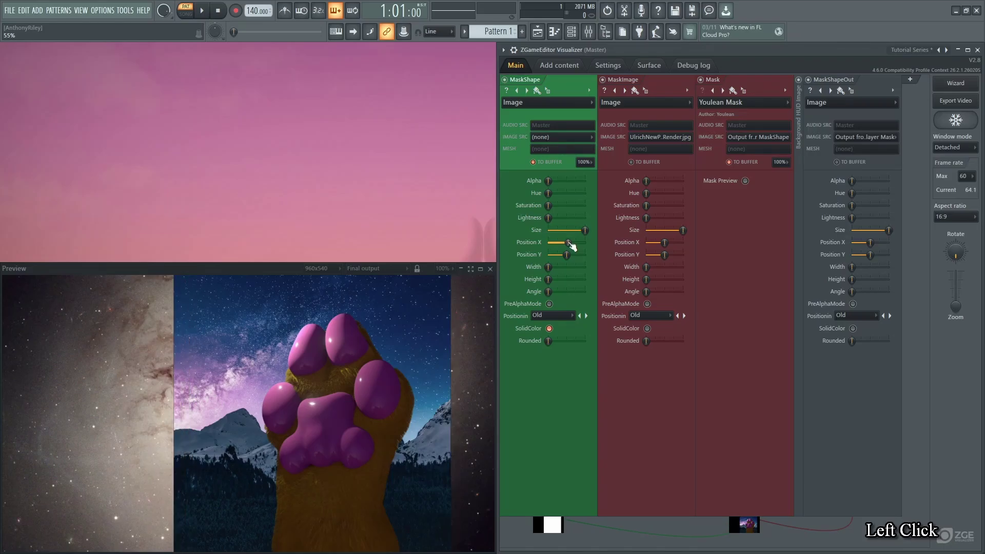
{"action": "left_click_drag", "start_coordinate": [585, 230], "coordinate": [576, 230]}
{"action": "left_click_drag", "start_coordinate": [547, 267], "coordinate": [572, 242]}
{"action": "mouse_move", "coordinate": [555, 266]}
{"action": "left_mouse_down"}
{"action": "mouse_move", "coordinate": [550, 279]}
{"action": "mouse_move", "coordinate": [565, 254]}
{"action": "mouse_move", "coordinate": [558, 279]}
{"action": "left_mouse_up"}
{"action": "left_click_drag", "start_coordinate": [565, 255], "coordinate": [567, 255]}
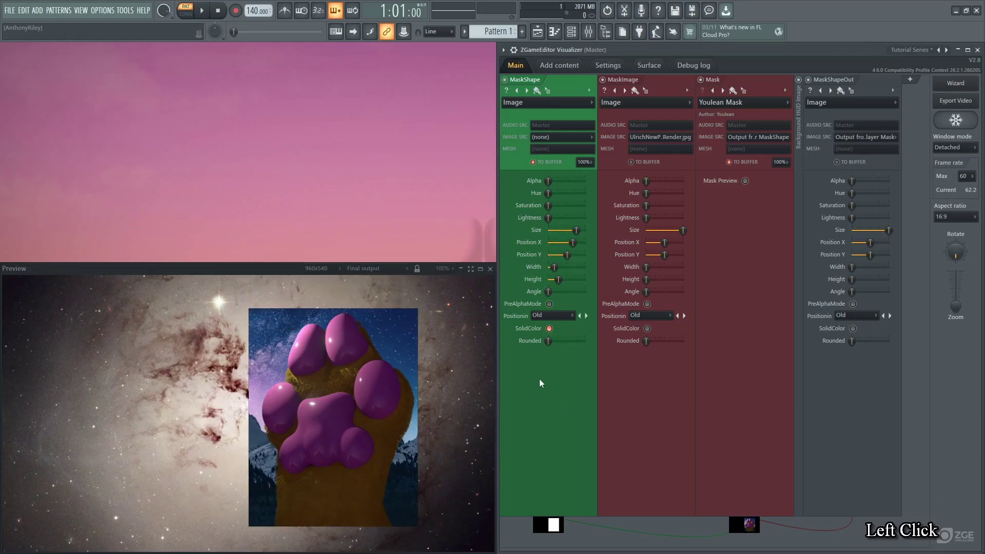
- Try moving and resizing the masked result through MaskShapeOut's position and size values
{"action": "left_click_drag", "start_coordinate": [869, 242], "coordinate": [861, 242]}
{"action": "left_click_drag", "start_coordinate": [889, 230], "coordinate": [871, 242]}
{"action": "left_click_drag", "start_coordinate": [868, 255], "coordinate": [868, 254]}
- Change the MaskShapeOut layer's effect to HUD Image and scale the masked picture up in the preview
{"action": "left_click", "coordinate": [849, 103]}
{"action": "mouse_move", "coordinate": [831, 173]}
{"action": "left_click", "coordinate": [729, 231]}
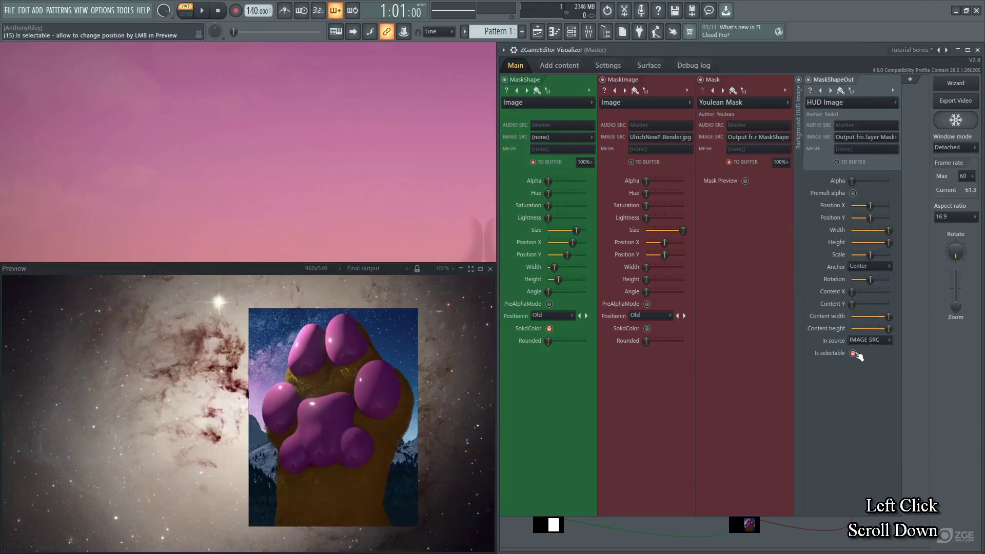
{"action": "scroll", "coordinate": [834, 412], "scroll_direction": "down", "scroll_amount": 10}
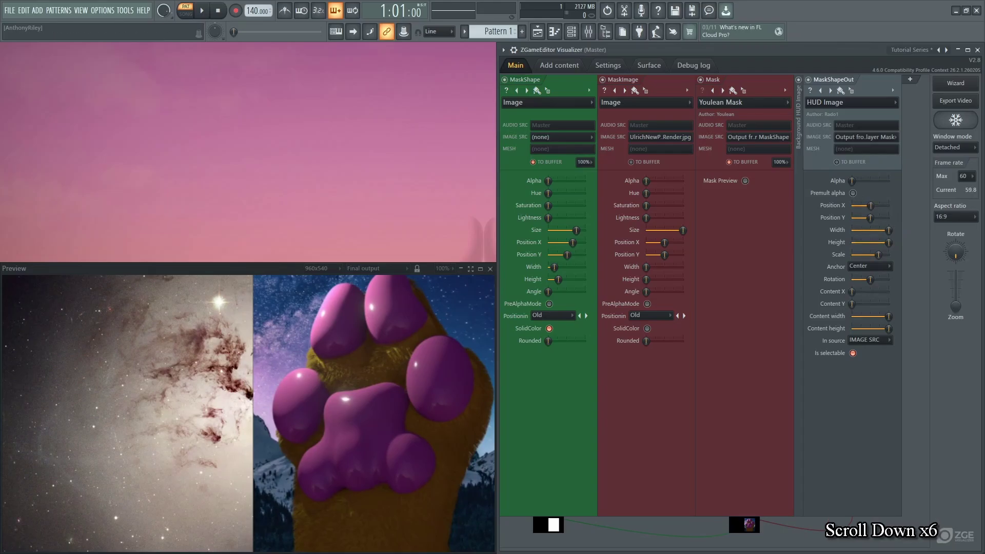
{"action": "left_click", "coordinate": [921, 390]}
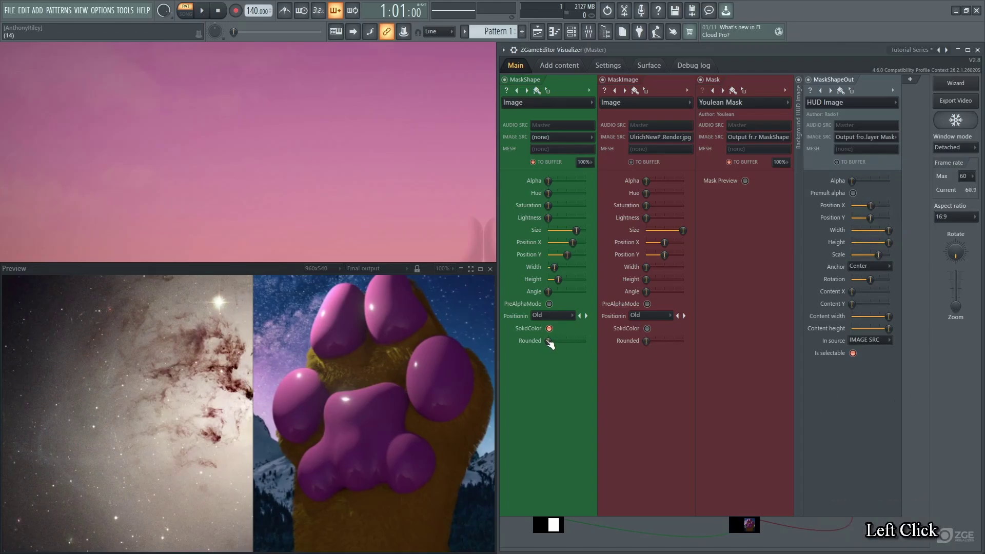
- Set MaskShape's Rounded value to maximum and reset its width and height
{"action": "left_click_drag", "start_coordinate": [550, 342], "coordinate": [601, 347]}
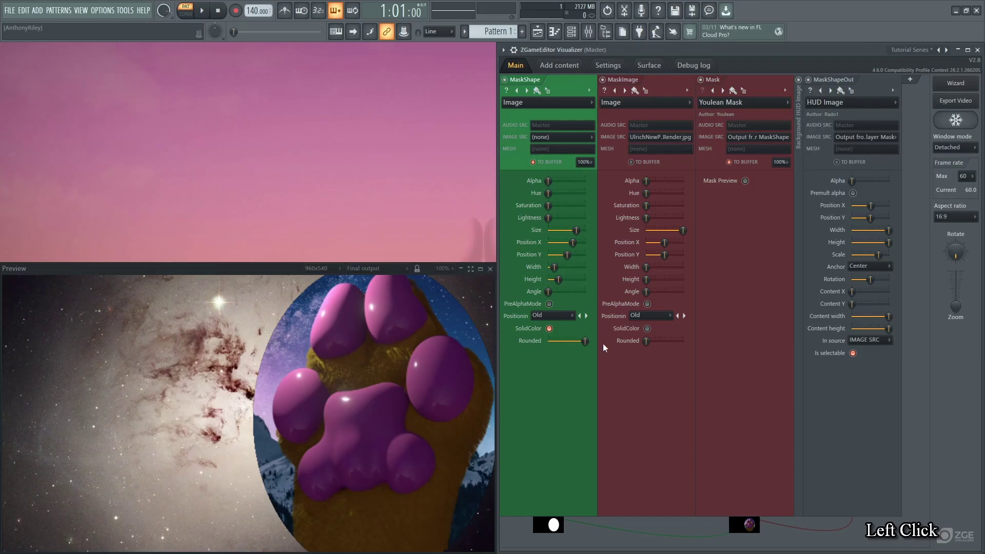
{"action": "left_click", "coordinate": [554, 267], "text": "alt"}
{"action": "left_click", "coordinate": [557, 279], "text": "alt"}
- Increase MaskShape's size, adjust its position around the paw and raise its width slightly
{"action": "left_click_drag", "start_coordinate": [576, 230], "coordinate": [580, 230]}
{"action": "left_click_drag", "start_coordinate": [572, 242], "coordinate": [571, 243]}
{"action": "left_click_drag", "start_coordinate": [566, 255], "coordinate": [550, 267]}
- Copy MaskShape's width value to its height to form a circle, and scale MaskShapeOut back down
{"action": "right_click", "coordinate": [550, 267]}
{"action": "key", "text": "c"}
{"action": "right_click", "coordinate": [550, 280]}
{"action": "key", "text": "v"}
{"action": "left_click_drag", "start_coordinate": [878, 255], "coordinate": [871, 254]}
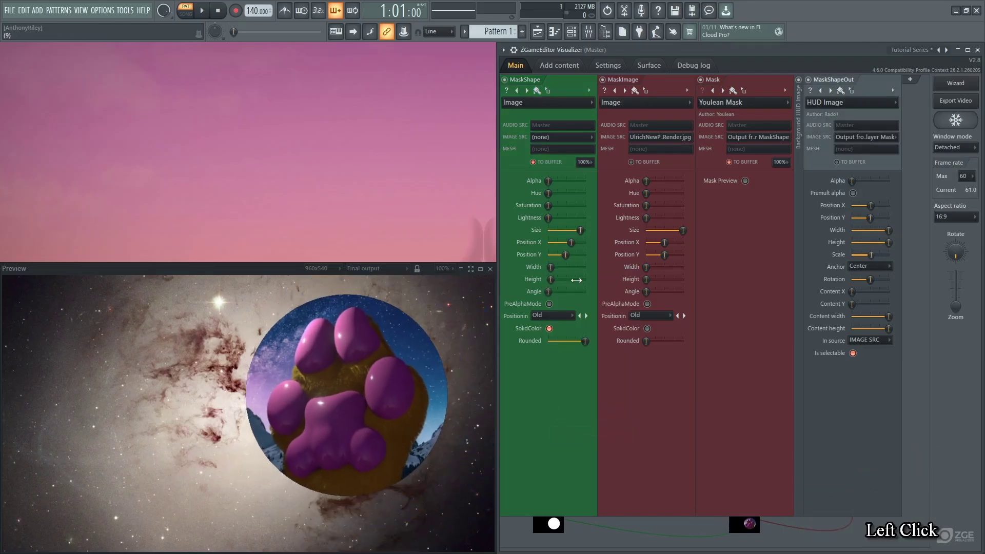
- Raise MaskShape's height to form a tall oval around the paw, fine-tuning its position and MaskShapeOut's scale
{"action": "left_click_drag", "start_coordinate": [571, 242], "coordinate": [571, 243]}
{"action": "left_click_drag", "start_coordinate": [566, 254], "coordinate": [554, 280]}
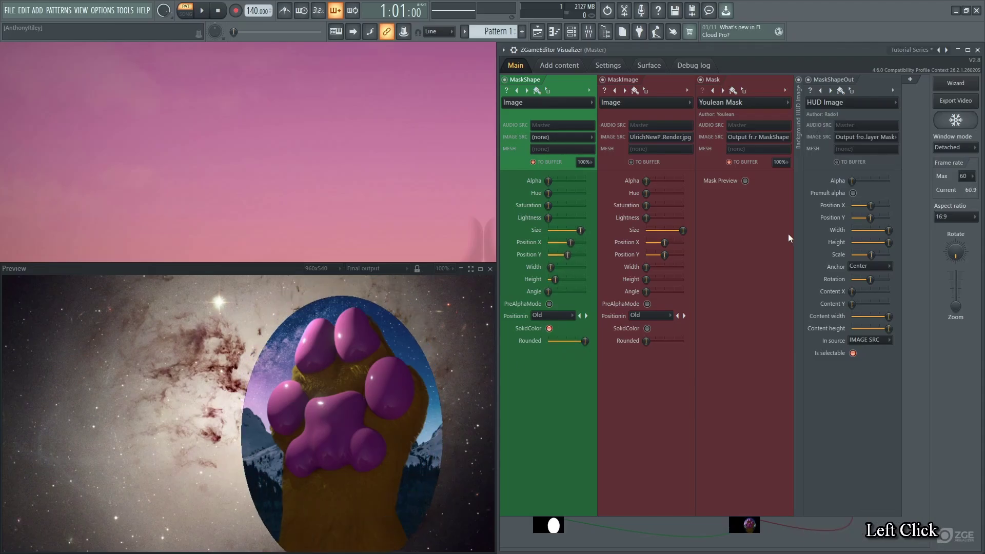
{"action": "left_click_drag", "start_coordinate": [871, 255], "coordinate": [869, 255]}
{"action": "left_click_drag", "start_coordinate": [570, 243], "coordinate": [567, 255]}
{"action": "left_click", "coordinate": [580, 230]}
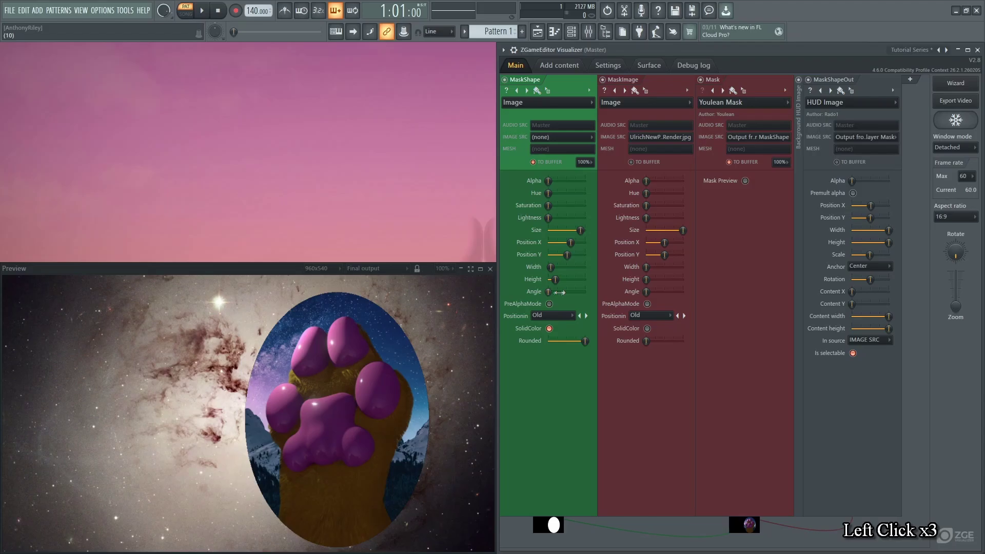
- Change MaskShape's effect to HUD Prefab with a basic circle shape, and position and scale it around the paw
{"action": "left_click", "coordinate": [535, 103]}
{"action": "mouse_move", "coordinate": [545, 173]}
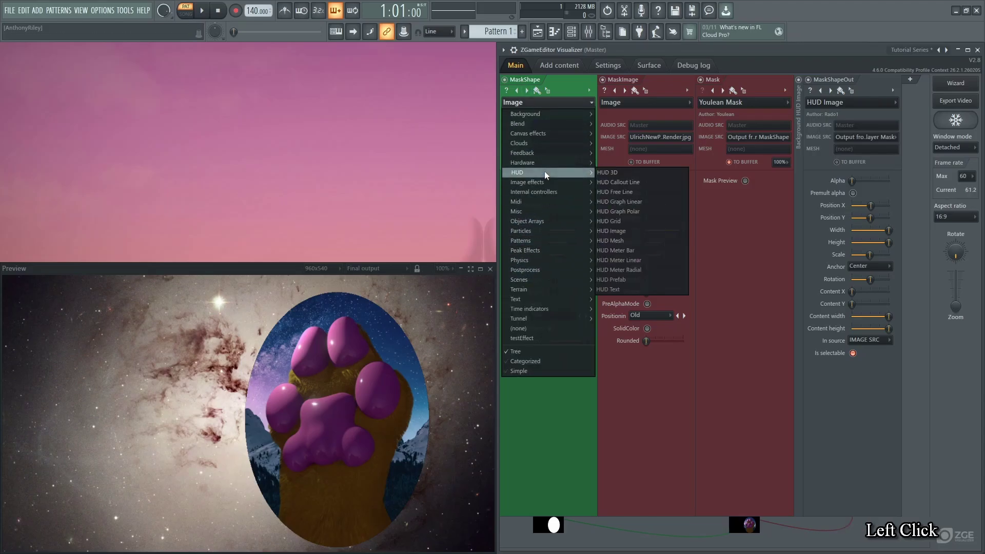
{"action": "left_click", "coordinate": [631, 279]}
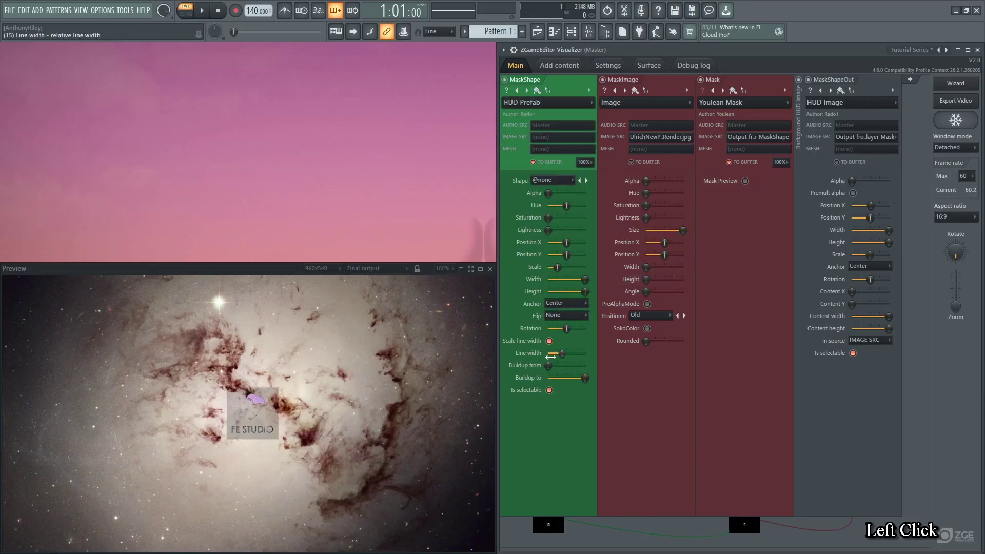
{"action": "left_click", "coordinate": [549, 180]}
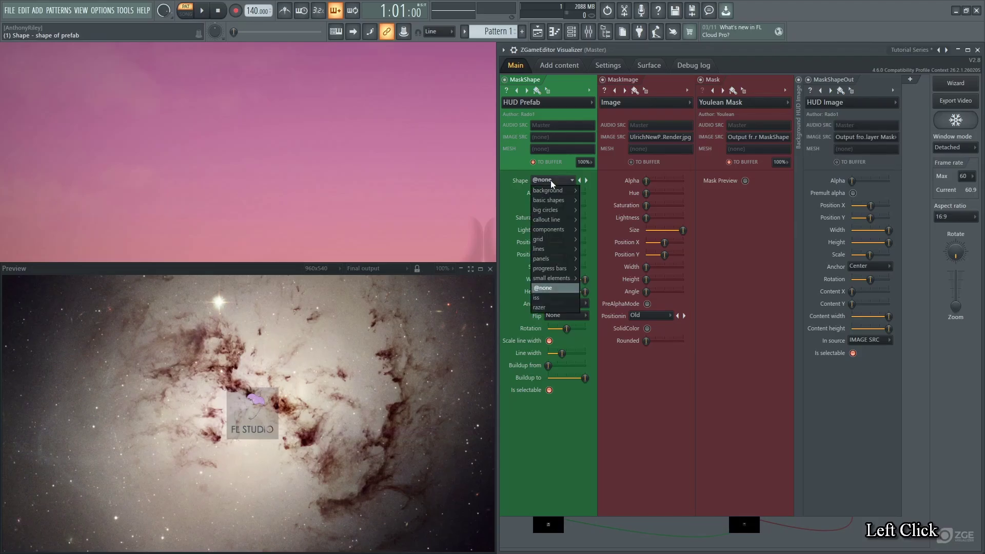
{"action": "mouse_move", "coordinate": [555, 204]}
{"action": "left_click", "coordinate": [588, 200]}
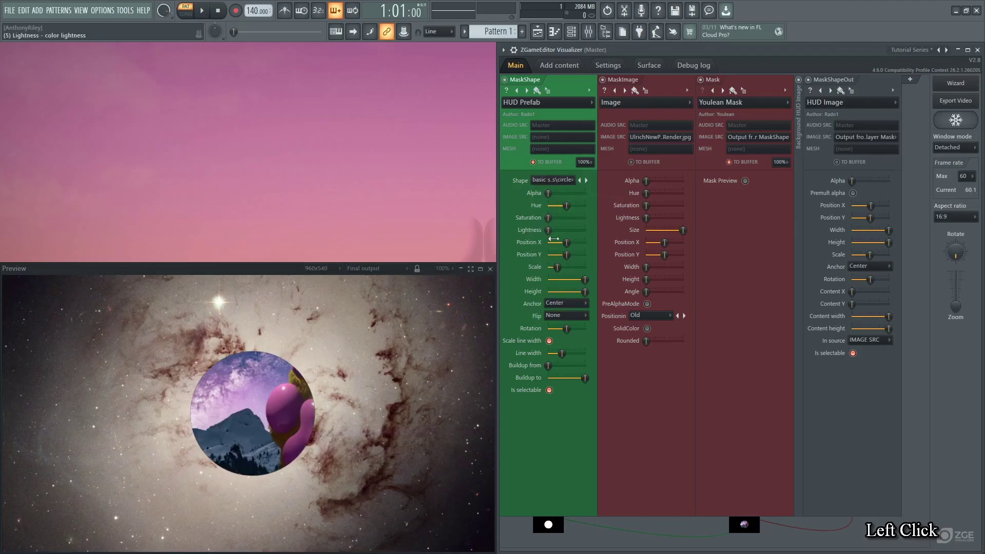
{"action": "mouse_move", "coordinate": [566, 243]}
{"action": "left_mouse_down"}
{"action": "mouse_move", "coordinate": [563, 267]}
{"action": "mouse_move", "coordinate": [573, 242]}
{"action": "left_mouse_up"}
{"action": "mouse_move", "coordinate": [563, 268]}
{"action": "left_mouse_down"}
{"action": "mouse_move", "coordinate": [565, 255]}
{"action": "mouse_move", "coordinate": [562, 266]}
{"action": "left_mouse_up"}
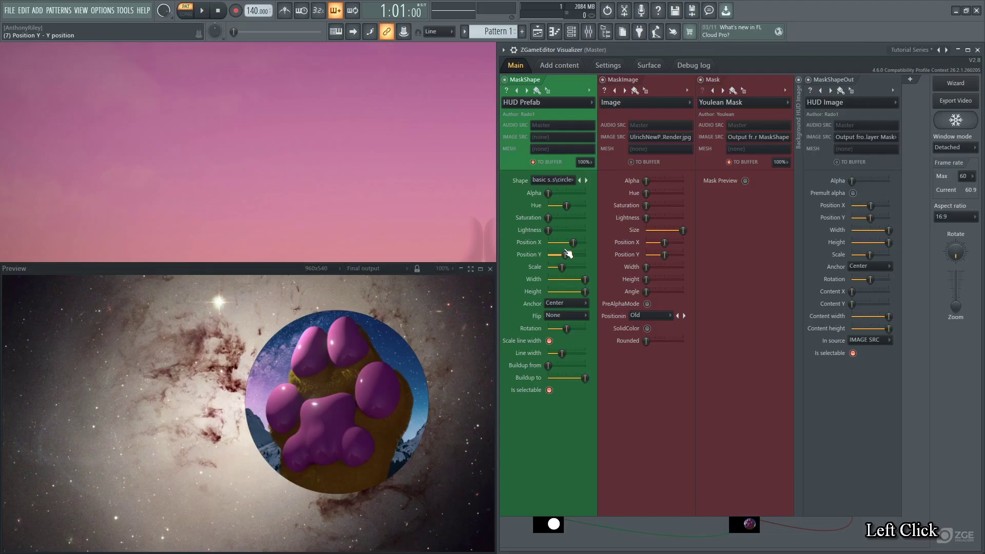
- Toggle the preview's transparency display and the option for showing a background pattern in the preview
{"action": "left_click", "coordinate": [428, 269]}
{"action": "left_click", "coordinate": [428, 269]}
{"action": "left_click", "coordinate": [427, 269]}
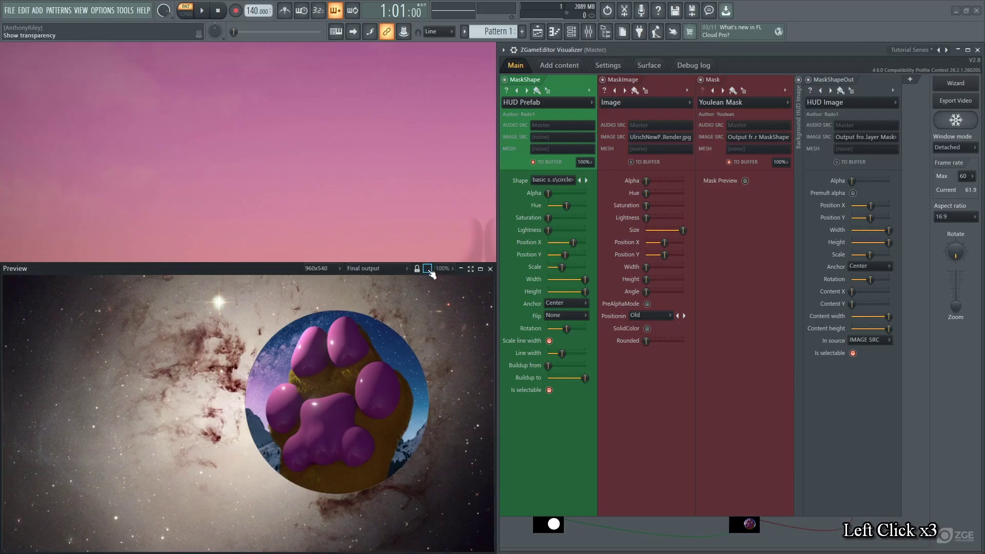
{"action": "left_click", "coordinate": [427, 270]}
{"action": "left_click", "coordinate": [428, 270]}
{"action": "right_click", "coordinate": [579, 88]}
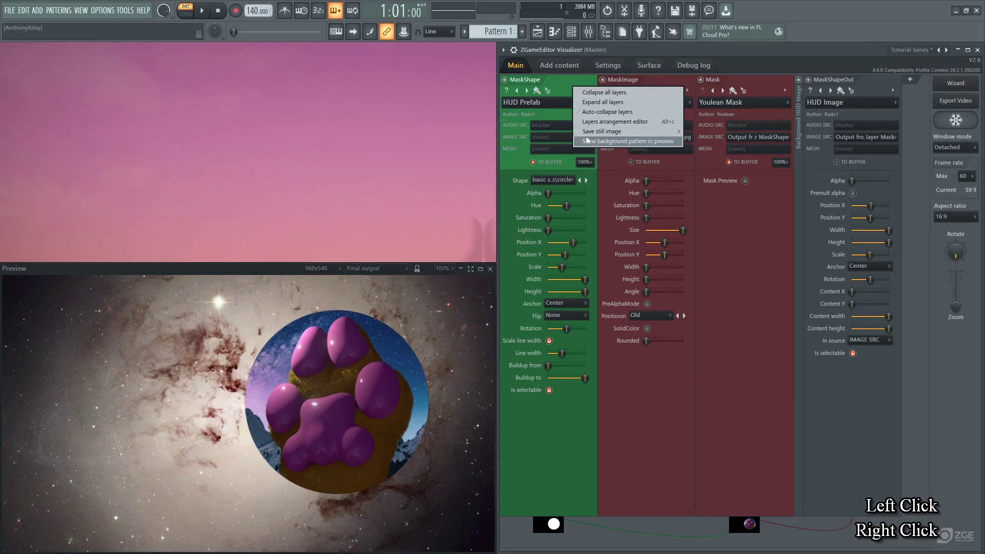
{"action": "left_click", "coordinate": [588, 141]}
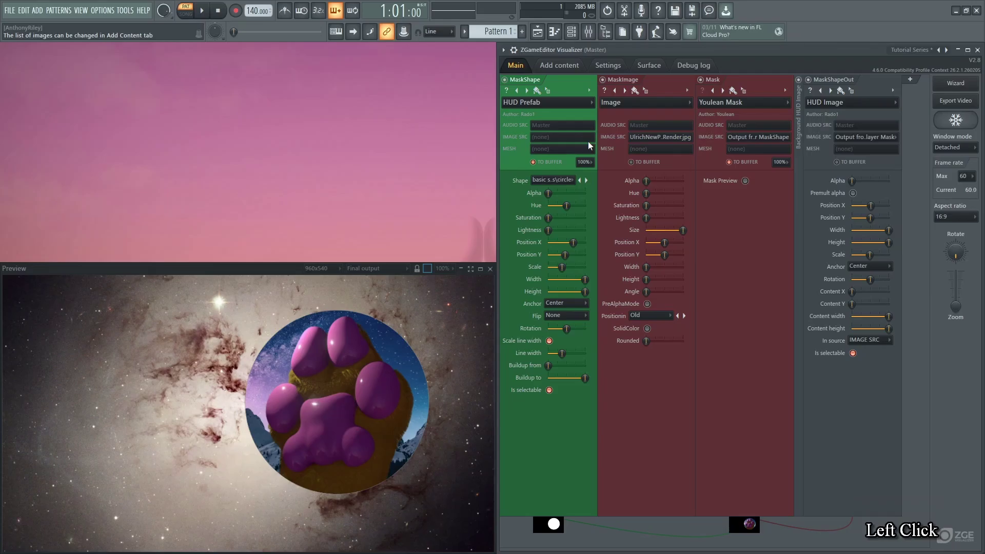
- Go through the basic shapes for MaskShape and set it to the pentagon
{"action": "scroll", "coordinate": [565, 185], "scroll_direction": "down", "scroll_amount": 1}
{"action": "left_click", "coordinate": [550, 180]}
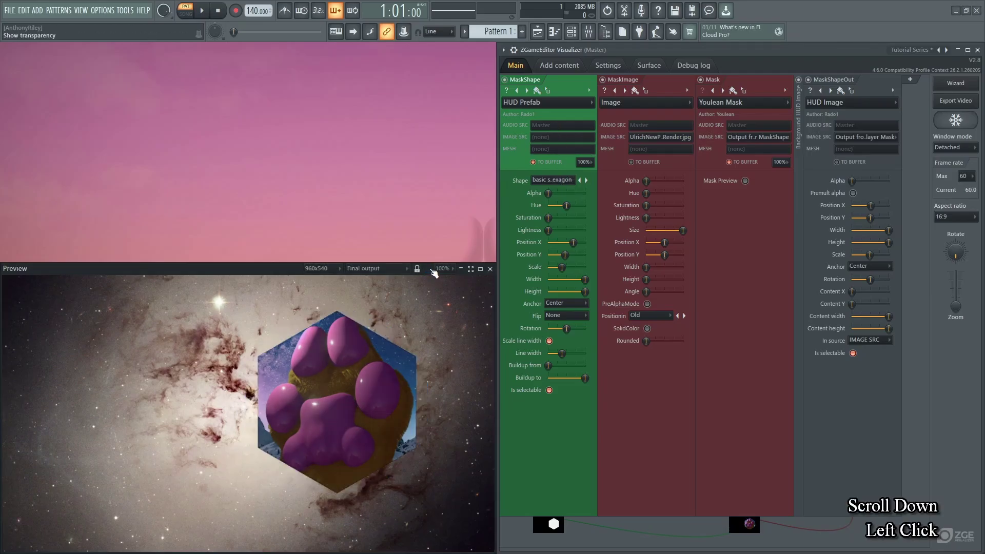
{"action": "left_click", "coordinate": [551, 180]}
{"action": "scroll", "coordinate": [550, 182], "scroll_direction": "up", "scroll_amount": 1}
{"action": "scroll", "coordinate": [551, 182], "scroll_direction": "down", "scroll_amount": 1}
{"action": "scroll", "coordinate": [549, 182], "scroll_direction": "down", "scroll_amount": 1}
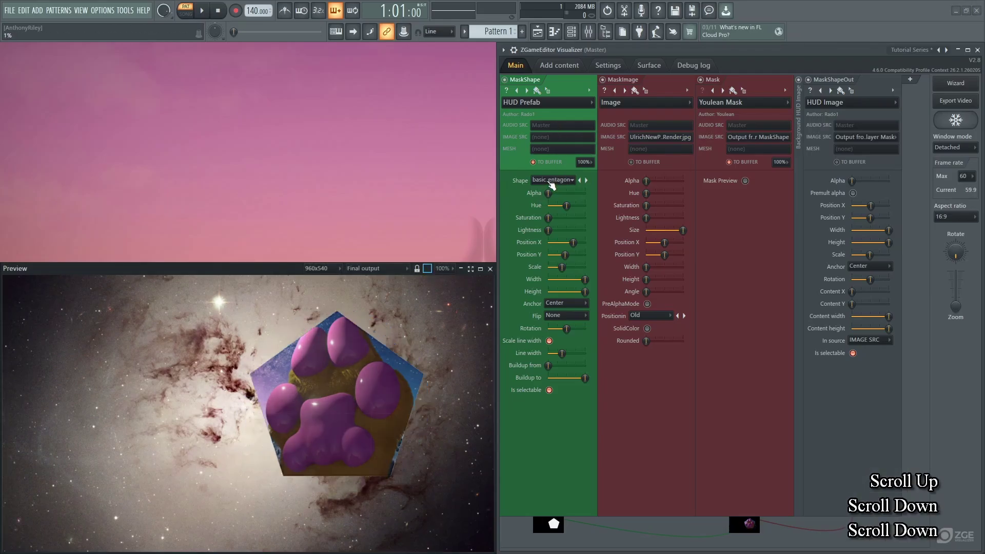
{"action": "scroll", "coordinate": [549, 182], "scroll_direction": "down", "scroll_amount": 1}
{"action": "scroll", "coordinate": [567, 183], "scroll_direction": "down", "scroll_amount": 1}
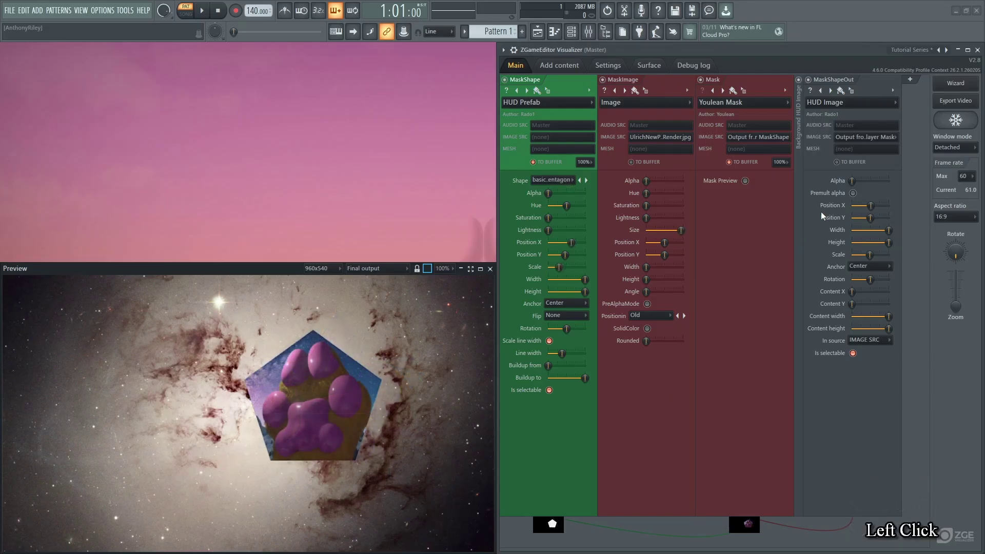
- Change MaskShapeOut's effect to the normal Image, enable its PreAlphaMode and keep its alpha at minimum
{"action": "left_click", "coordinate": [853, 194]}
{"action": "left_click", "coordinate": [853, 193]}
{"action": "left_click", "coordinate": [849, 102]}
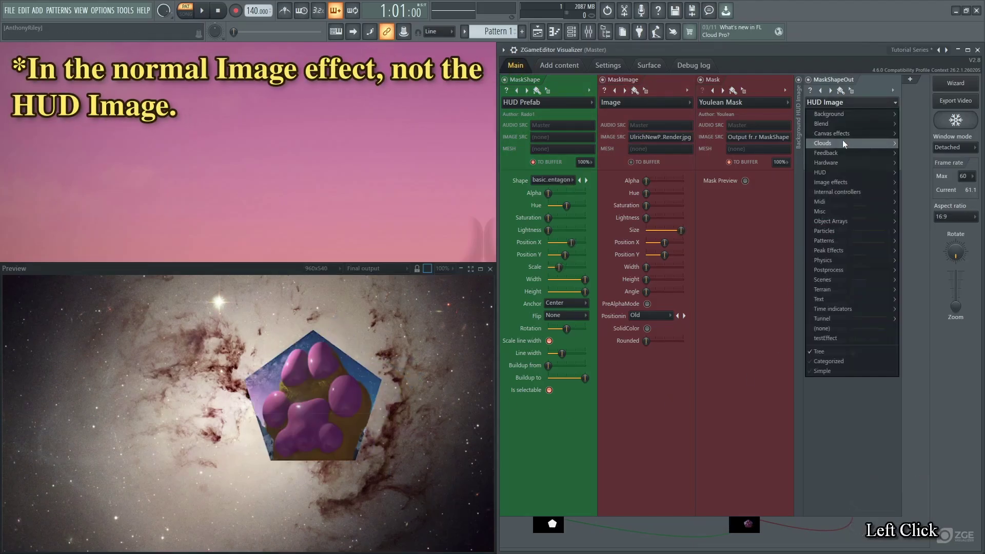
{"action": "left_click", "coordinate": [734, 191]}
{"action": "left_click", "coordinate": [853, 304]}
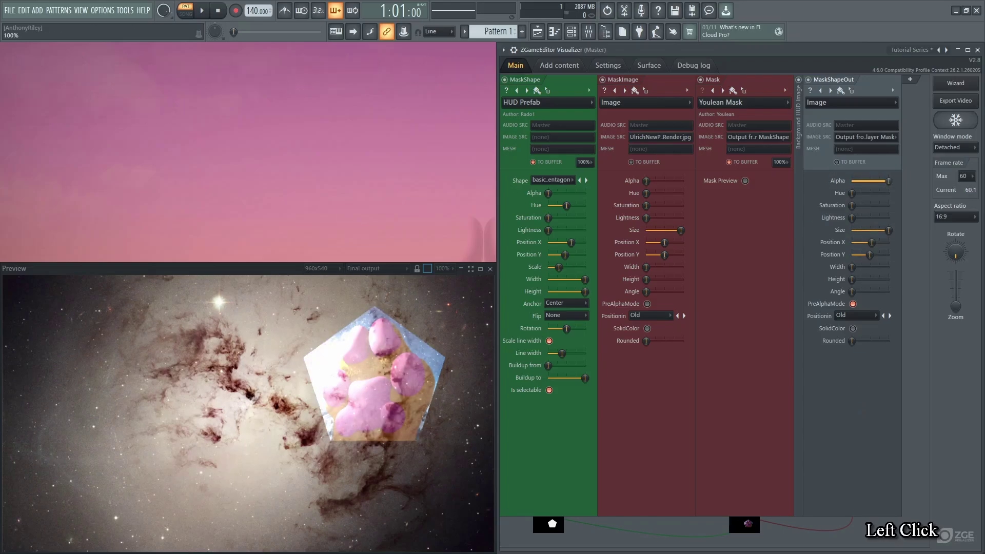
{"action": "mouse_move", "coordinate": [851, 181]}
{"action": "left_mouse_down"}
{"action": "mouse_move", "coordinate": [889, 180]}
{"action": "mouse_move", "coordinate": [852, 181]}
{"action": "left_mouse_up"}
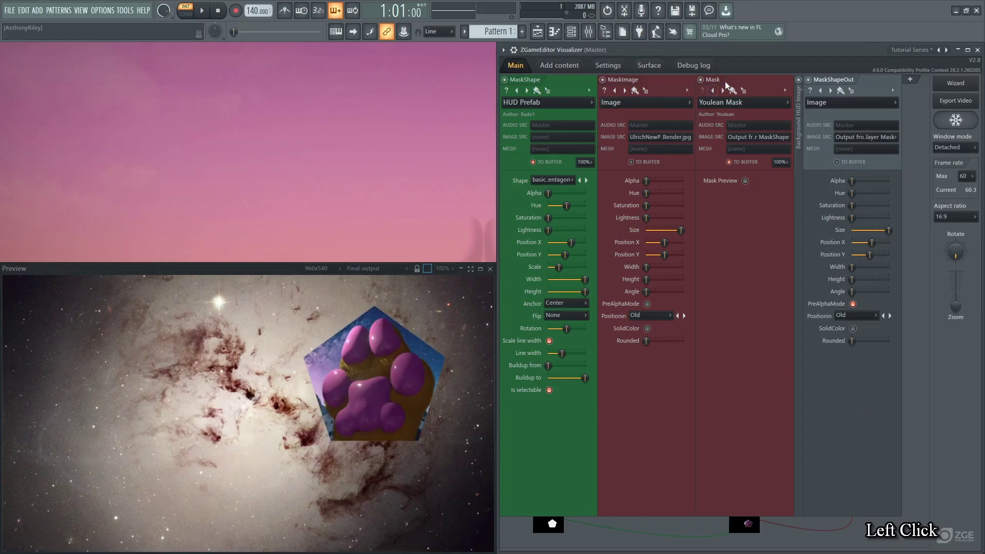
- Insert a new layer between MaskShape and MaskImage, send it to a buffer and use its output as Mask's image source
{"action": "left_click", "coordinate": [909, 81]}
{"action": "left_click_drag", "start_coordinate": [823, 80], "coordinate": [572, 147]}
{"action": "left_click", "coordinate": [629, 163]}
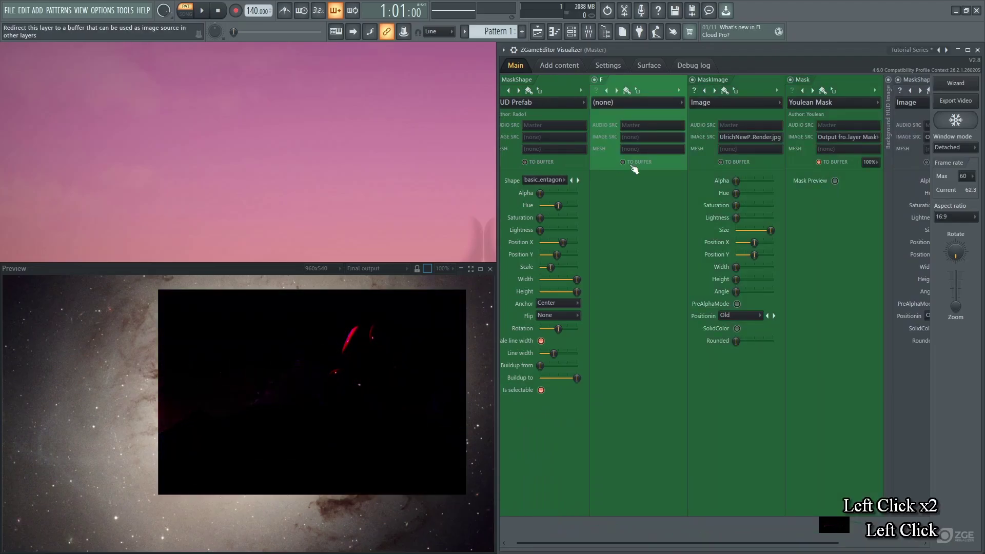
{"action": "left_click", "coordinate": [847, 137]}
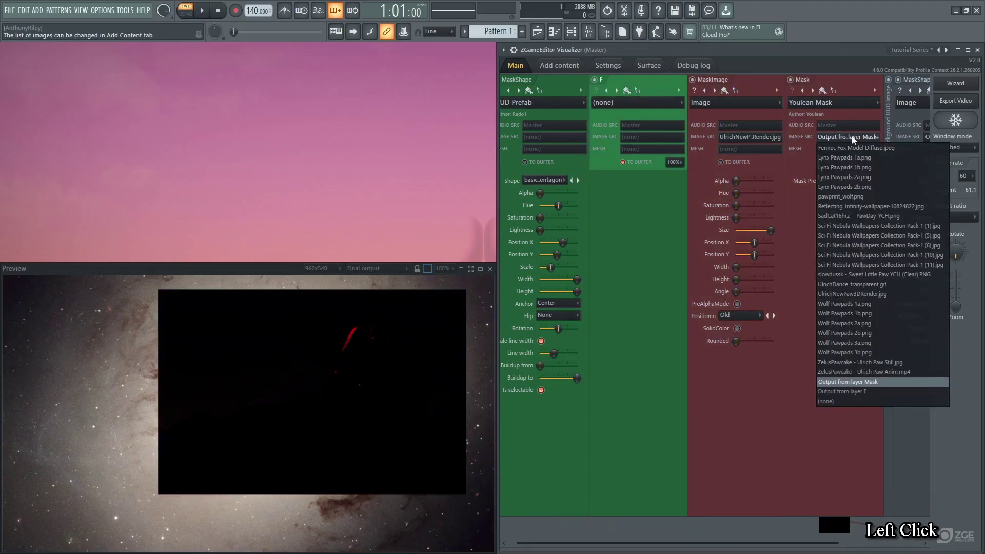
{"action": "left_click", "coordinate": [858, 386]}
- Set layer F's effect to HUD Image
{"action": "left_click", "coordinate": [636, 102]}
{"action": "mouse_move", "coordinate": [641, 172]}
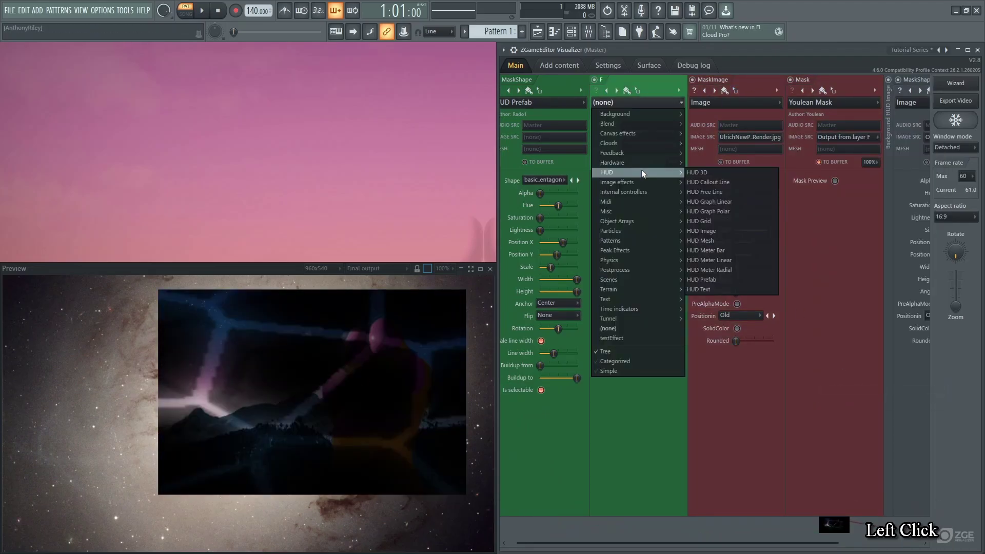
{"action": "left_click", "coordinate": [717, 231]}
{"action": "scroll", "coordinate": [851, 139], "scroll_direction": "up", "scroll_amount": 1}
{"action": "scroll", "coordinate": [850, 138], "scroll_direction": "down", "scroll_amount": 1}
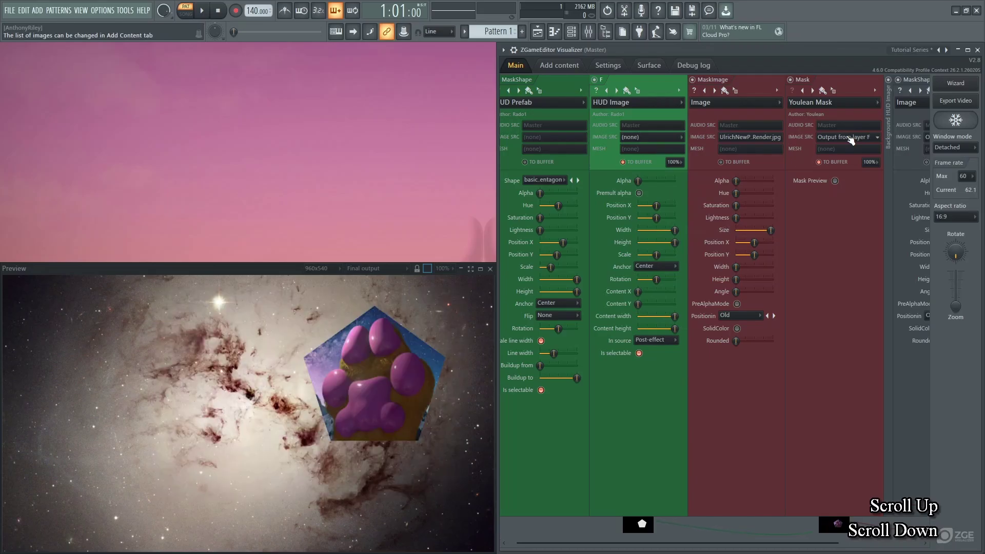
- Enable Premult alpha and set alpha to maximum on layer F, and turn off PreAlphaMode on MaskShapeOut
{"action": "left_click", "coordinate": [646, 194]}
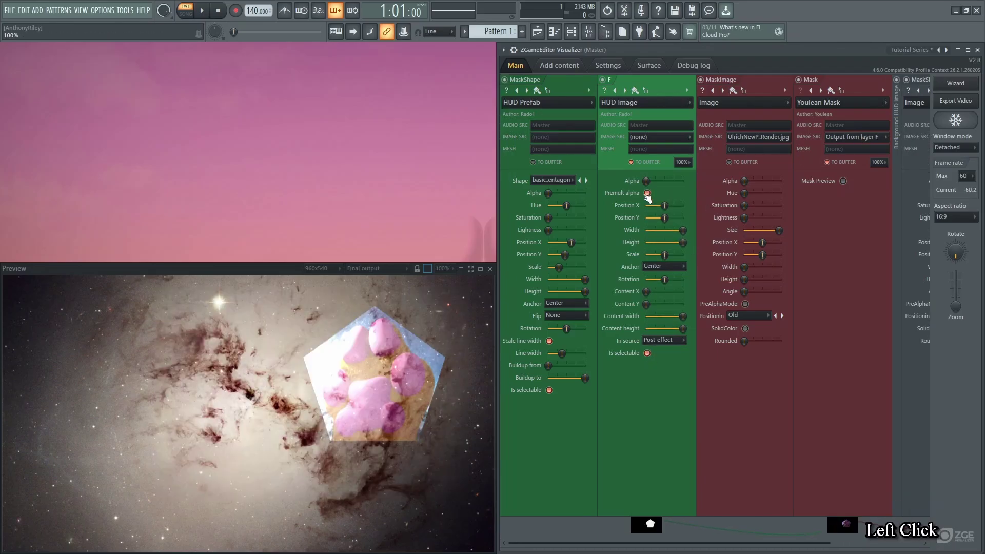
{"action": "scroll", "coordinate": [663, 83], "scroll_direction": "down", "scroll_amount": 8}
{"action": "left_click", "coordinate": [861, 305]}
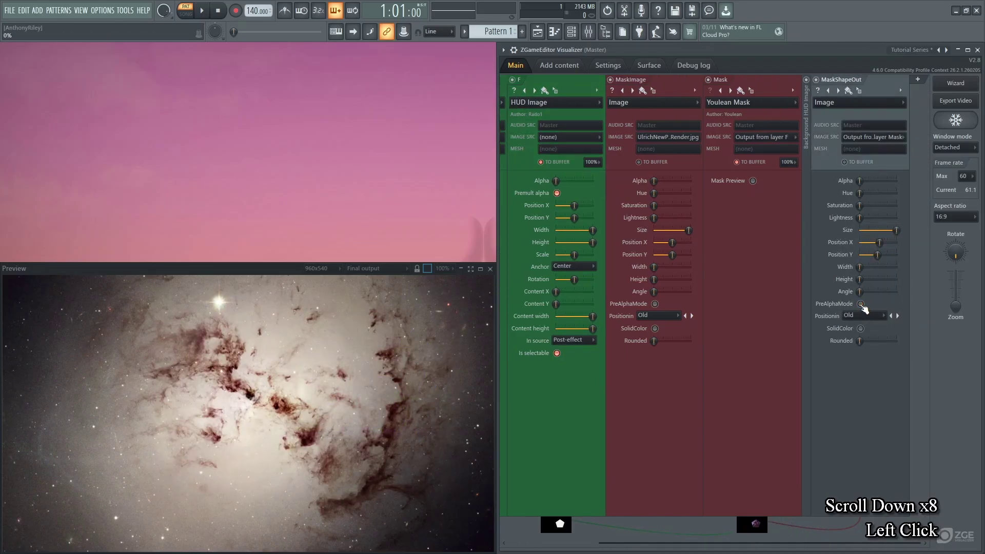
{"action": "scroll", "coordinate": [595, 80], "scroll_direction": "up", "scroll_amount": 6}
{"action": "double_click", "coordinate": [647, 180]}
{"action": "scroll", "coordinate": [706, 87], "scroll_direction": "down", "scroll_amount": 5}
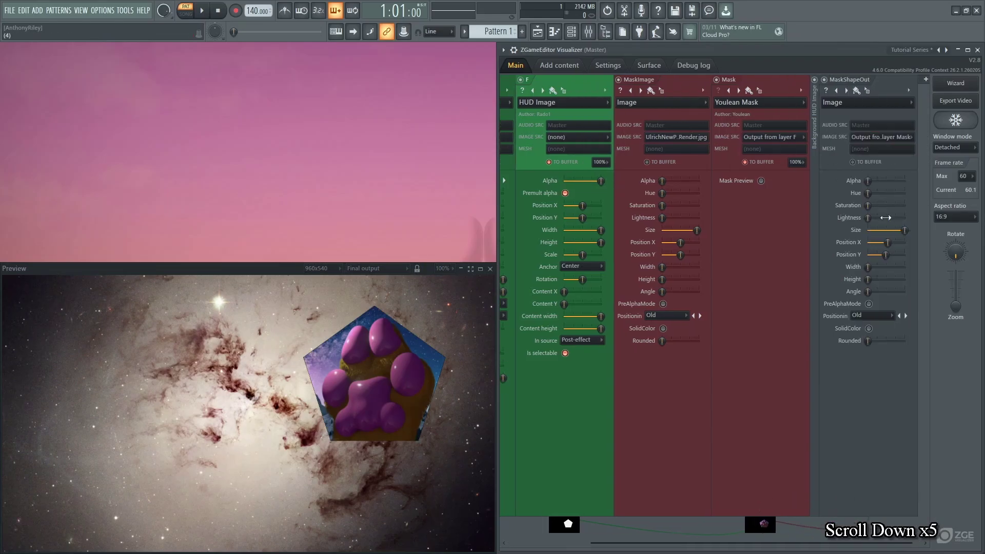
{"action": "mouse_move", "coordinate": [868, 180]}
{"action": "left_mouse_down"}
{"action": "mouse_move", "coordinate": [887, 180]}
{"action": "mouse_move", "coordinate": [867, 181]}
{"action": "left_mouse_up"}
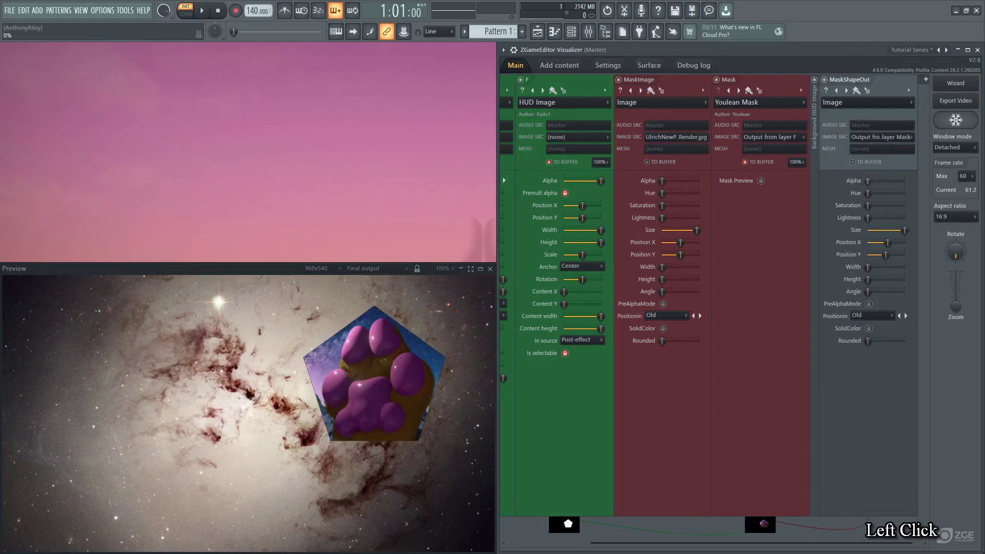
- Delete layer F from between MaskShape and MaskImage
{"action": "scroll", "coordinate": [579, 82], "scroll_direction": "up", "scroll_amount": 6}
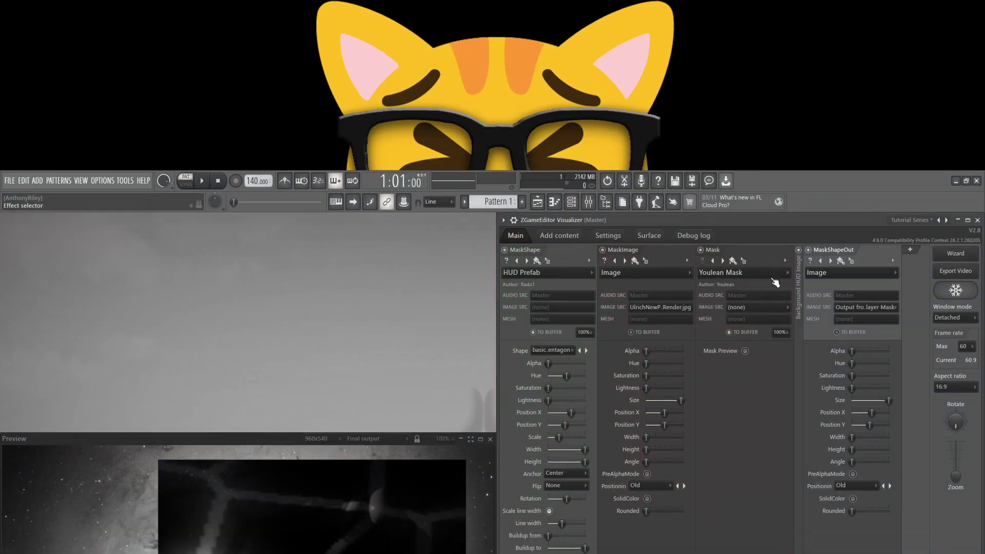
{"action": "left_click", "coordinate": [756, 136]}
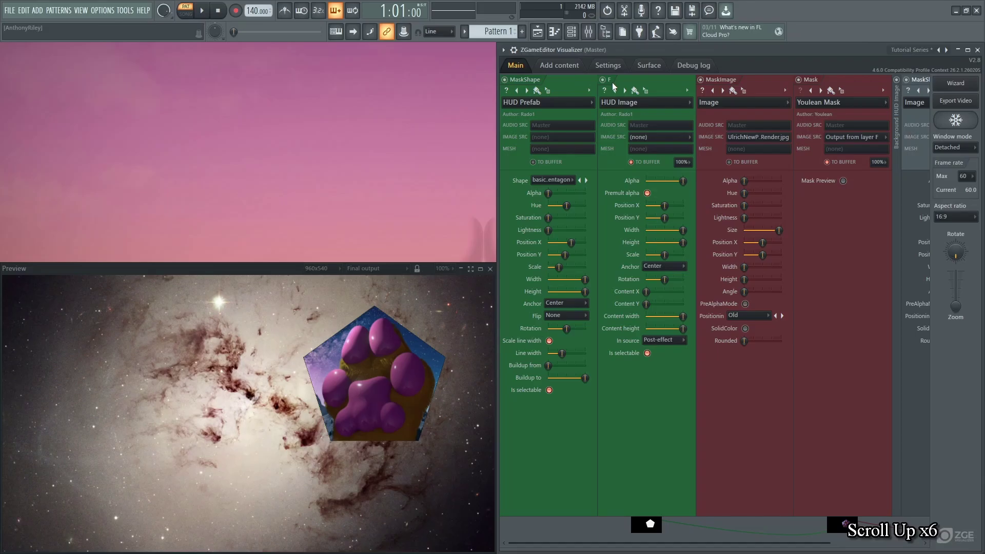
{"action": "left_click", "coordinate": [687, 103]}
{"action": "left_click", "coordinate": [708, 143]}
{"action": "left_click", "coordinate": [500, 312]}
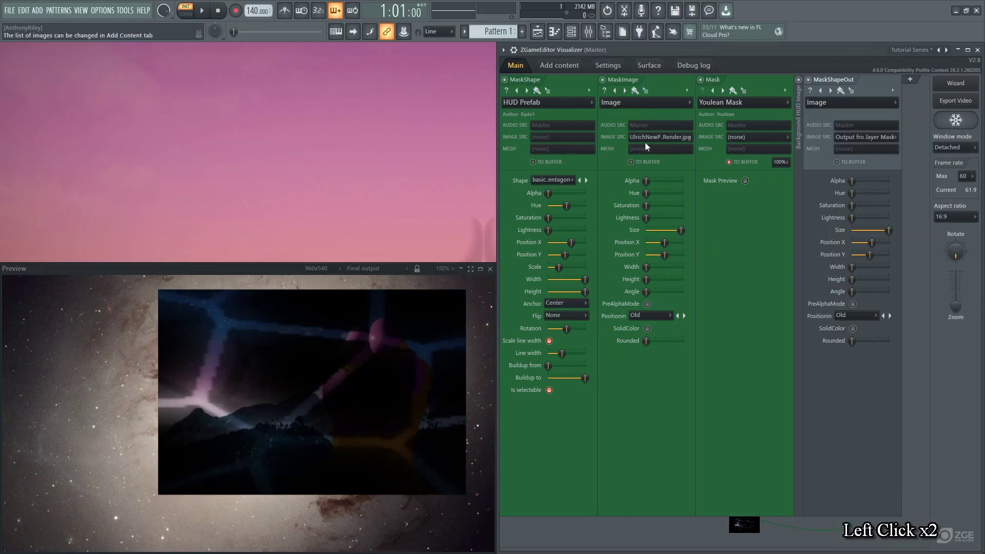
- Feed Mask from MaskShape using an Image effect with UlrichDance_transparent.gif as its source and SolidColor turned off
{"action": "left_click", "coordinate": [554, 103]}
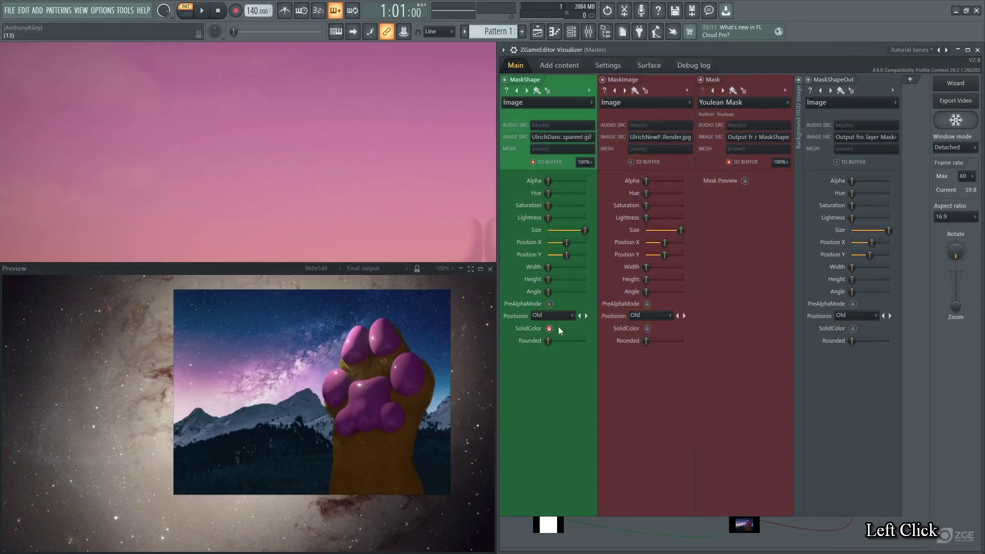
{"action": "left_click", "coordinate": [548, 328]}
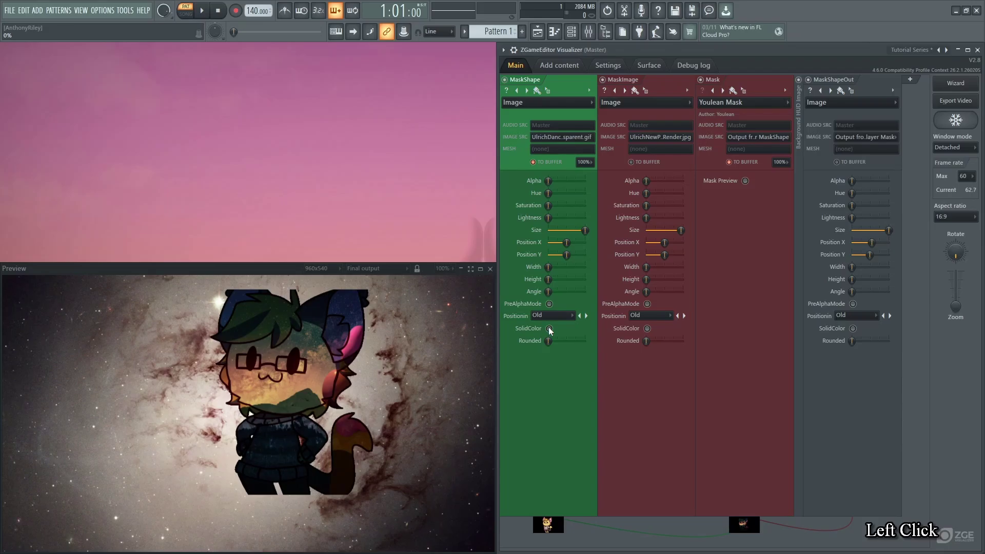
{"action": "scroll", "coordinate": [740, 137], "scroll_direction": "down", "scroll_amount": 1}
{"action": "scroll", "coordinate": [740, 137], "scroll_direction": "up", "scroll_amount": 1}
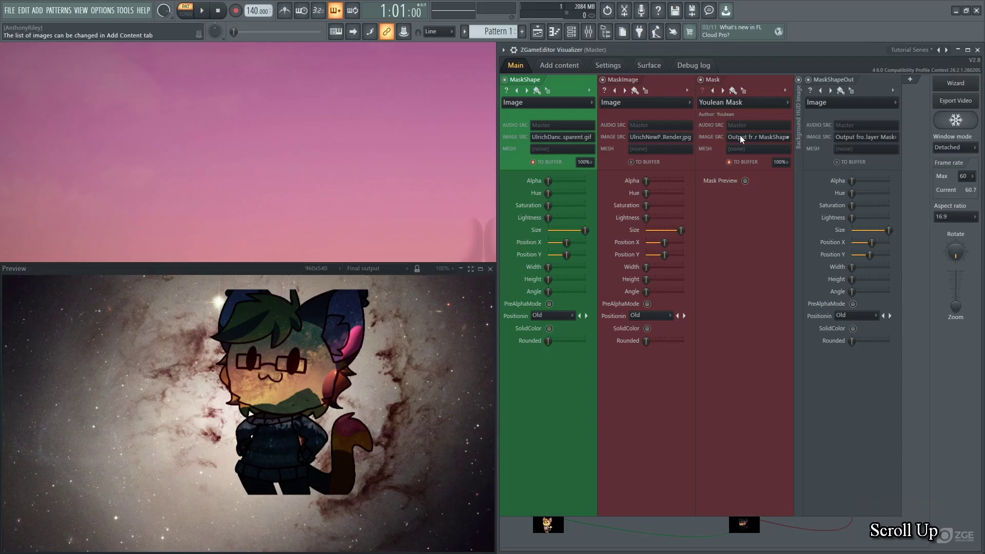
- Reset the size and position values of the MaskImage, MaskShape and MaskShapeOut layers to their defaults
{"action": "left_click", "coordinate": [681, 235], "text": "alt"}
{"action": "left_click", "coordinate": [657, 255], "text": "alt"}
{"action": "left_click", "coordinate": [583, 231], "text": "alt"}
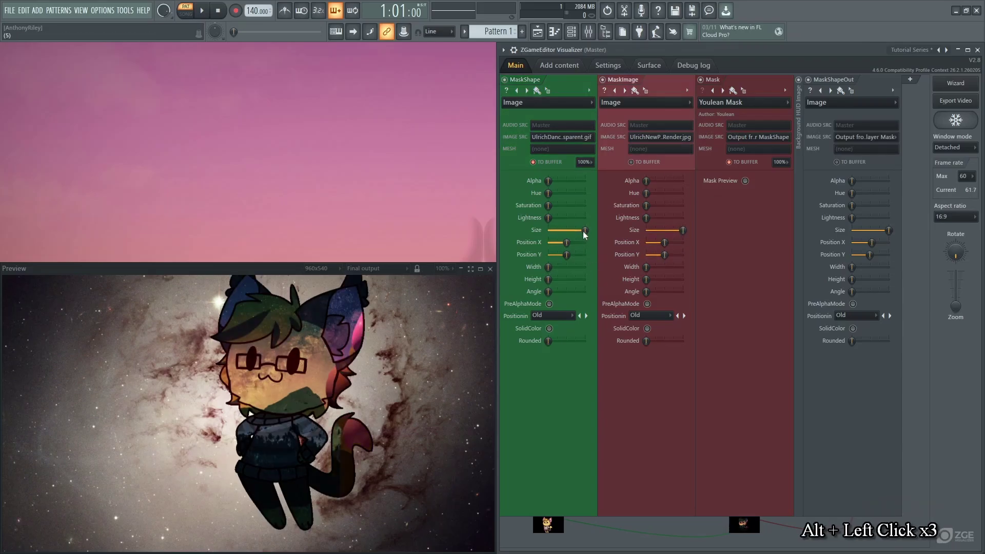
{"action": "left_click", "coordinate": [854, 236], "text": "alt"}
{"action": "left_click", "coordinate": [870, 242], "text": "alt"}
{"action": "left_click", "coordinate": [870, 253], "text": "alt"}
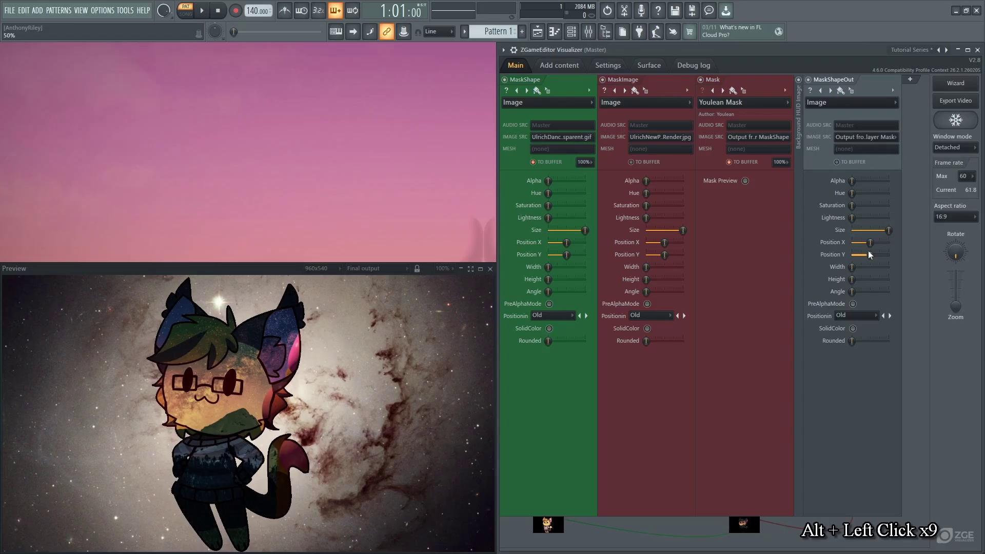
- Raise MaskShape's lightness to maximum
{"action": "left_click_drag", "start_coordinate": [548, 218], "coordinate": [586, 218]}
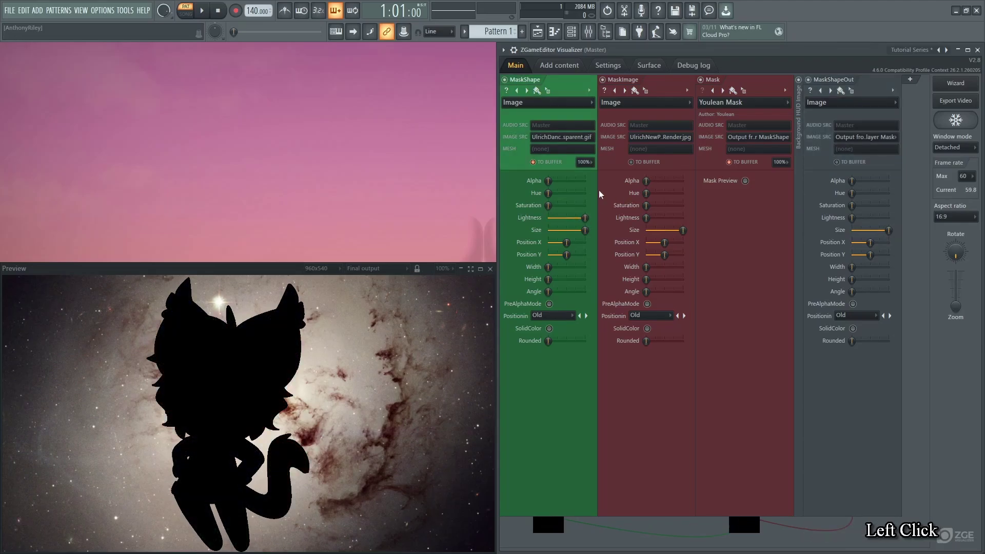
{"action": "scroll", "coordinate": [845, 471], "scroll_direction": "down", "scroll_amount": 7}
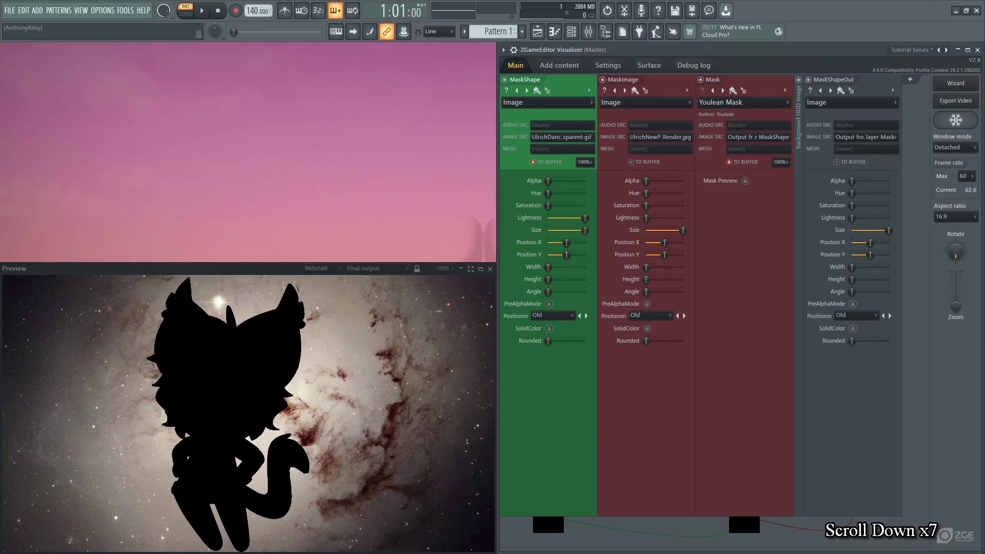
{"action": "scroll", "coordinate": [846, 470], "scroll_direction": "down", "scroll_amount": 2}
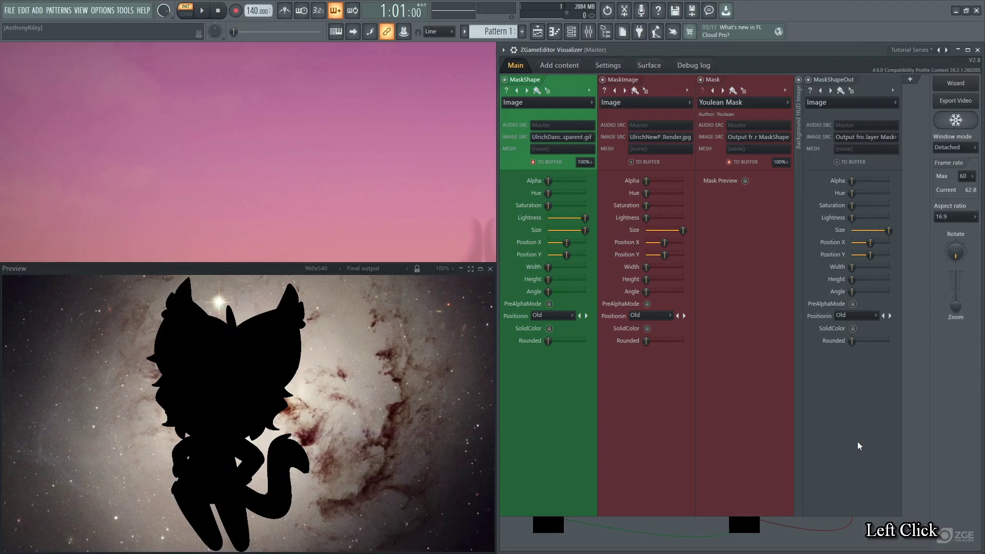
- Switch the preview from the final output to a mask layer's buffered output and show its transparency
{"action": "left_click", "coordinate": [366, 268]}
{"action": "left_click", "coordinate": [374, 290]}
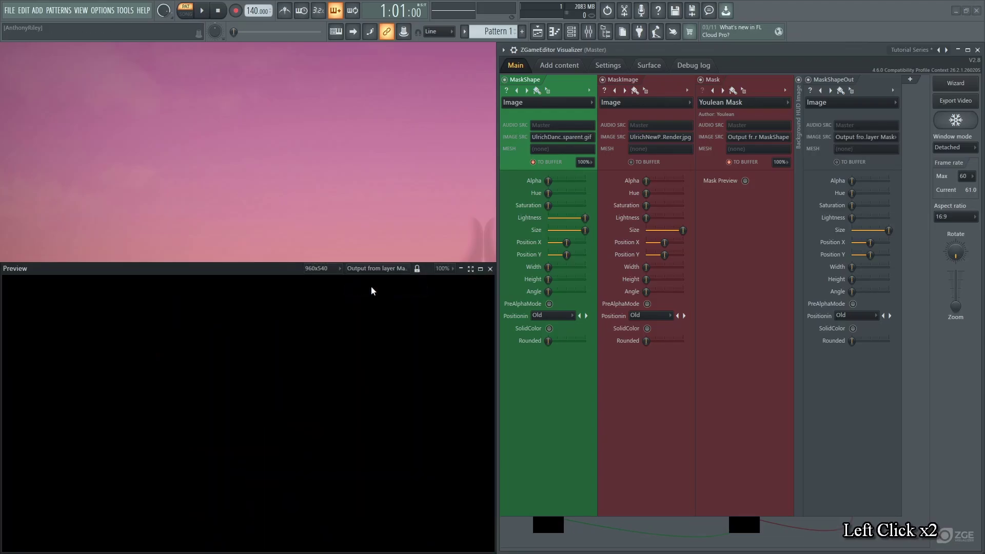
{"action": "left_click", "coordinate": [426, 268]}
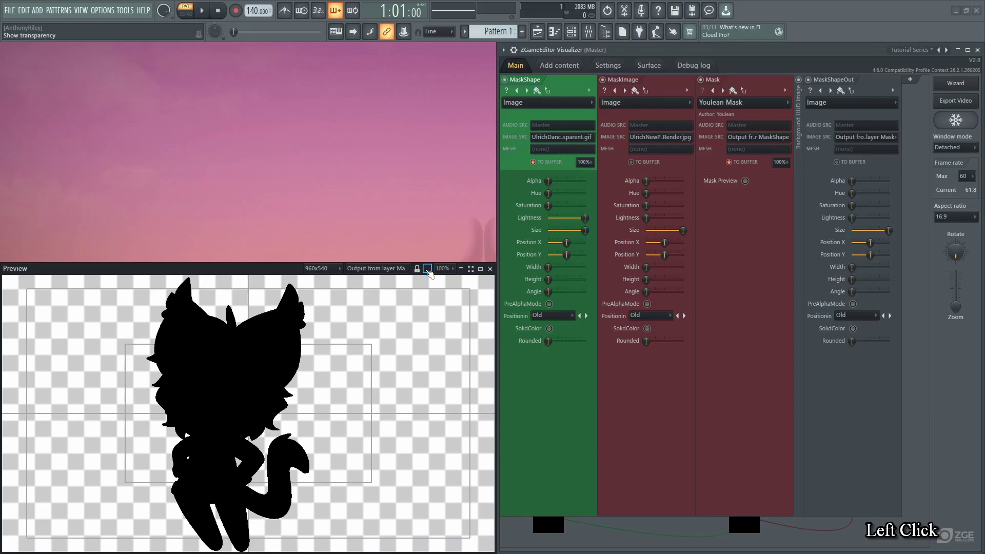
- Return the preview to the final output and play the project
{"action": "key", "text": "space"}
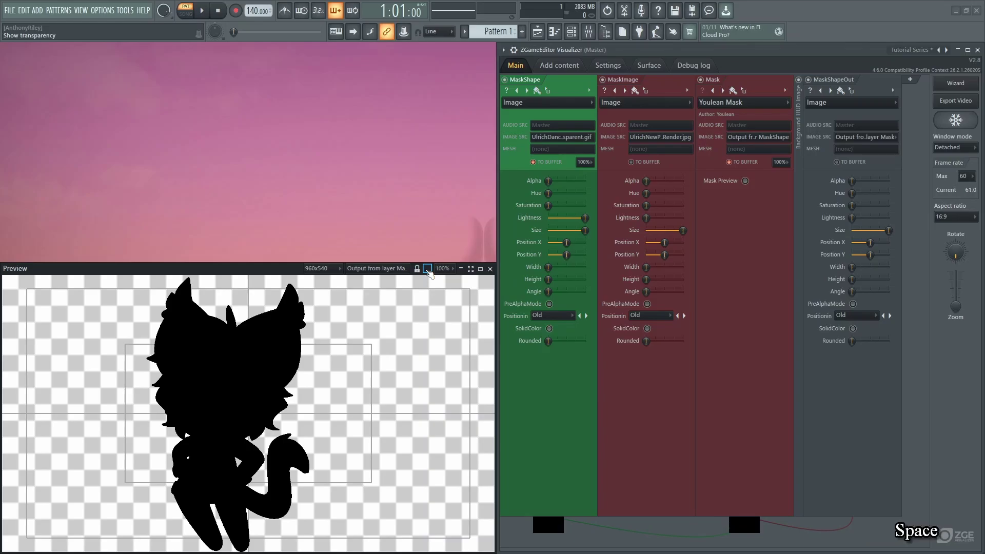
{"action": "left_click", "coordinate": [423, 240]}
{"action": "key", "text": "space"}
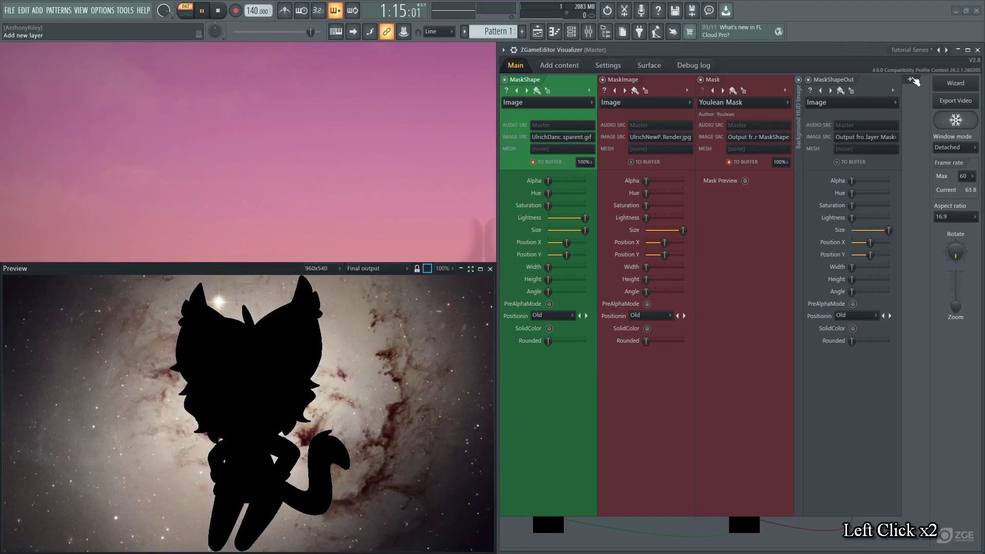
- Add a new layer and assign it the Dubswitcher Inverter postprocess effect
{"action": "left_click", "coordinate": [913, 80]}
{"action": "left_click", "coordinate": [870, 102]}
{"action": "mouse_move", "coordinate": [866, 270]}
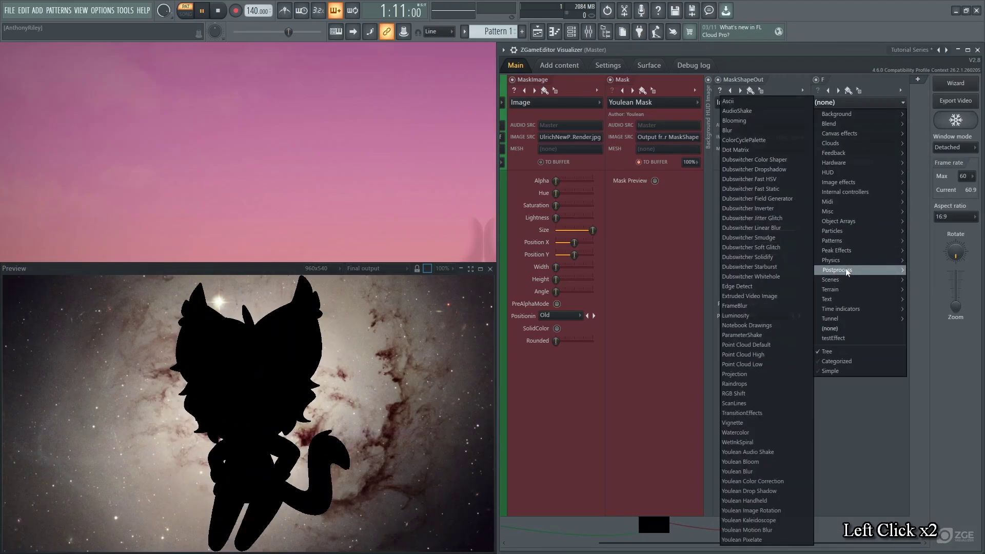
{"action": "left_click", "coordinate": [784, 209]}
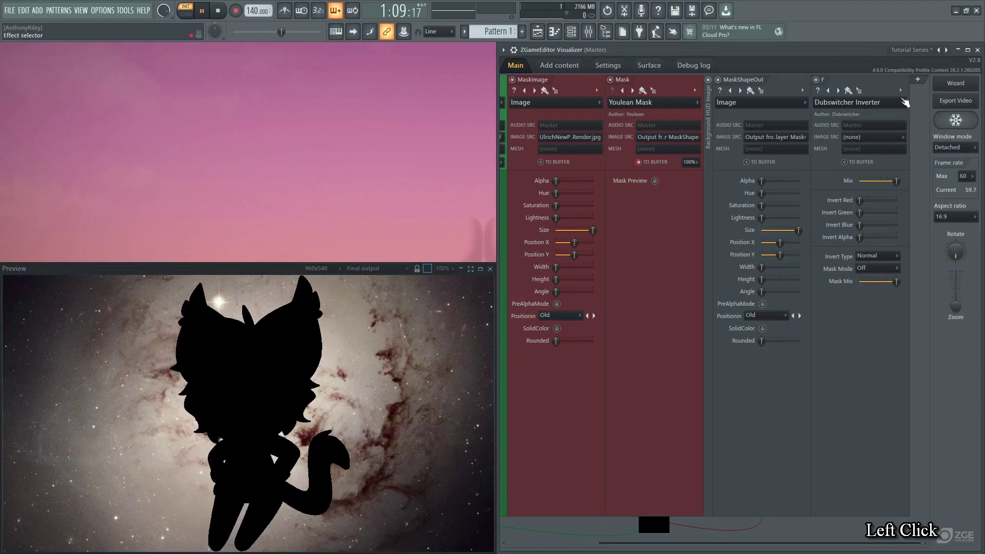
- Rename the new inverter layer as MaskInvert
{"action": "left_click", "coordinate": [901, 90]}
{"action": "left_click", "coordinate": [918, 155]}
{"action": "type", "text": "MaskInvery"}
{"action": "key", "text": "BackSpace"}
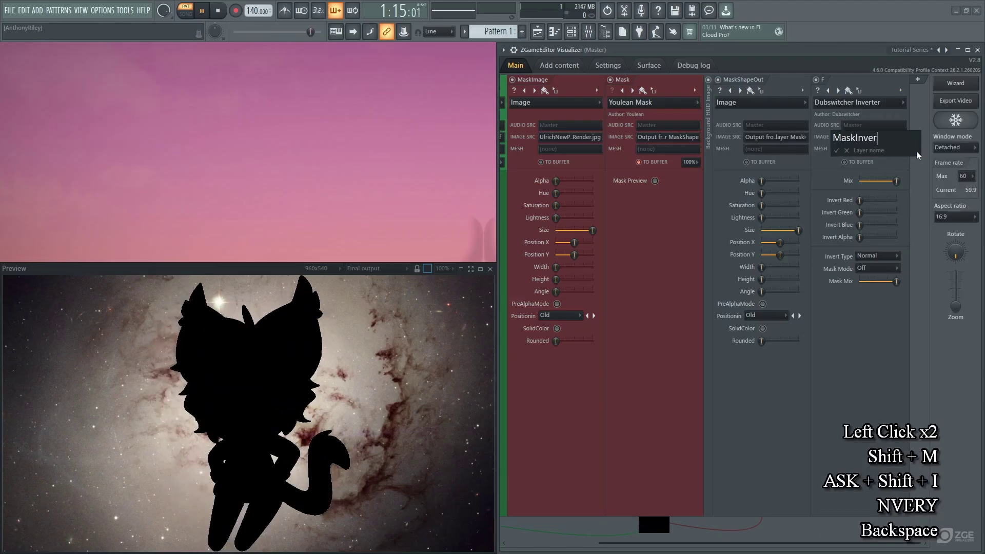
{"action": "type", "text": "t"}
{"action": "key", "text": "Return"}
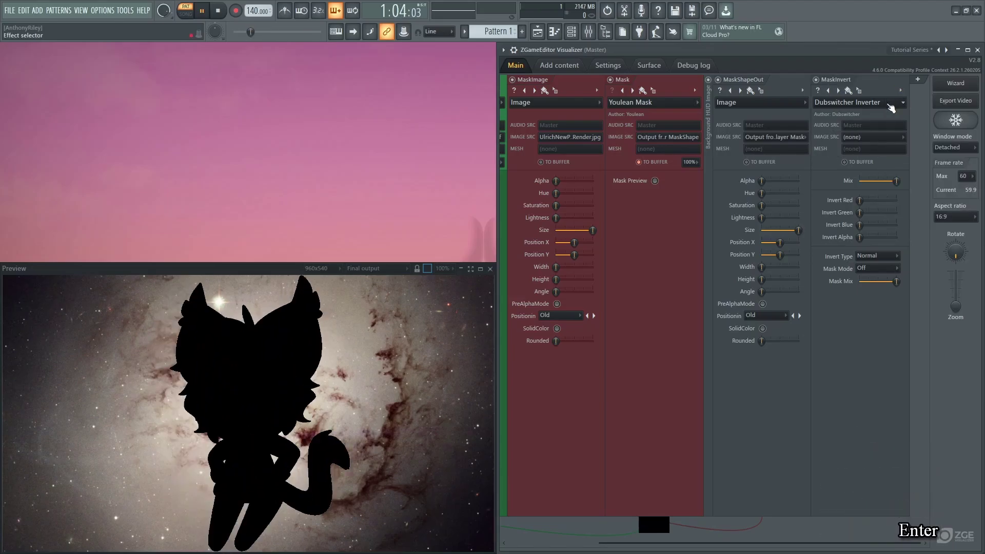
- Move MaskInvert directly after MaskShape and render to buffer from MaskInvert instead of MaskShape
{"action": "left_click_drag", "start_coordinate": [841, 81], "coordinate": [550, 114]}
{"action": "scroll", "coordinate": [536, 105], "scroll_direction": "up", "scroll_amount": 6}
{"action": "left_click", "coordinate": [533, 163]}
{"action": "left_click", "coordinate": [632, 163]}
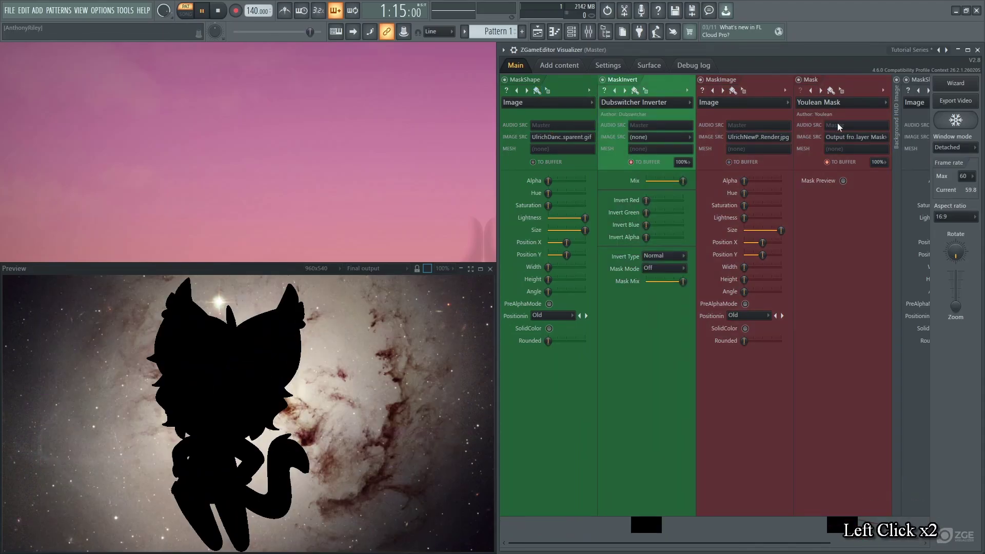
- Use MaskInvert's output as the Mask layer's image source and raise MaskInvert's Invert Red, Green and Blue to maximum
{"action": "left_click", "coordinate": [853, 137]}
{"action": "left_click", "coordinate": [872, 391]}
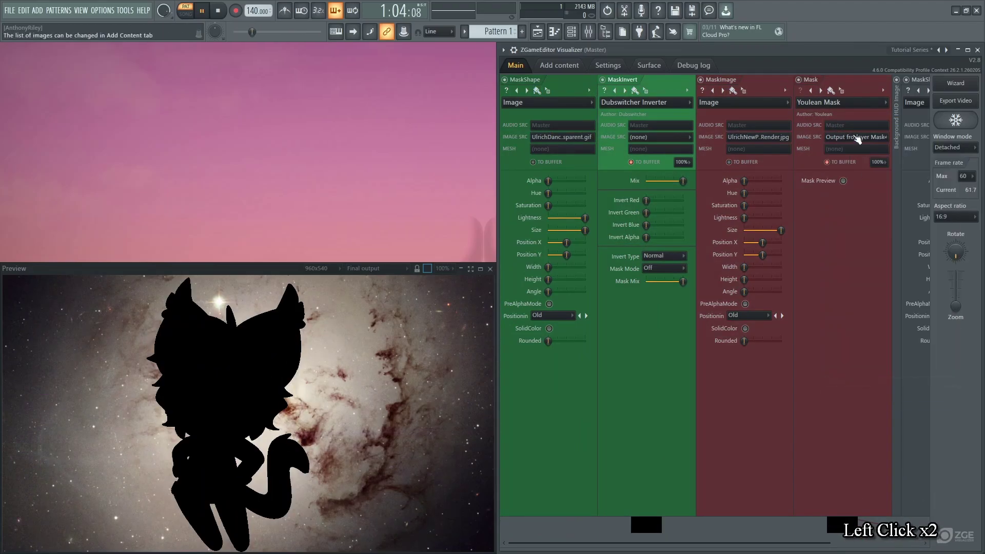
{"action": "left_click", "coordinate": [853, 137]}
{"action": "left_click", "coordinate": [872, 393]}
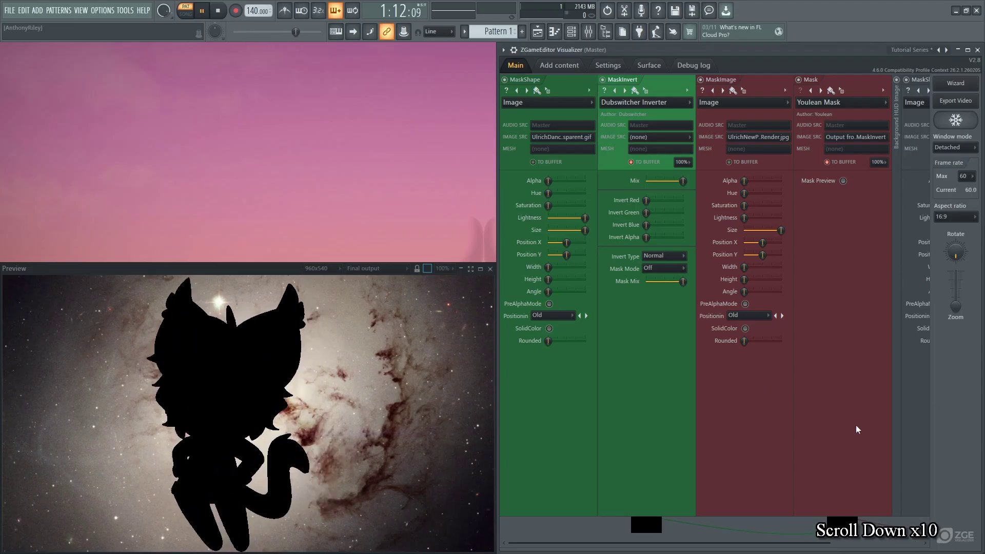
{"action": "left_click", "coordinate": [854, 408]}
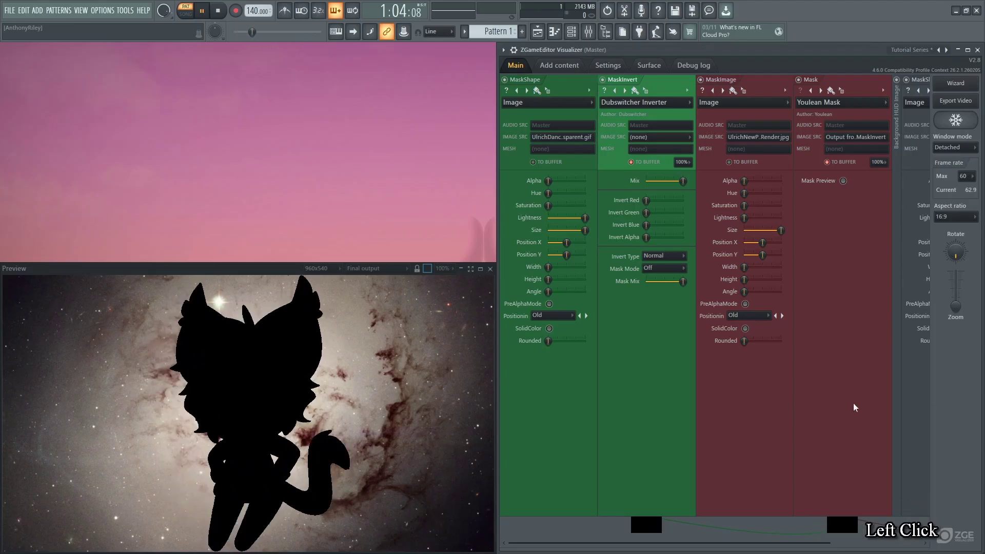
{"action": "left_click_drag", "start_coordinate": [647, 200], "coordinate": [682, 225]}
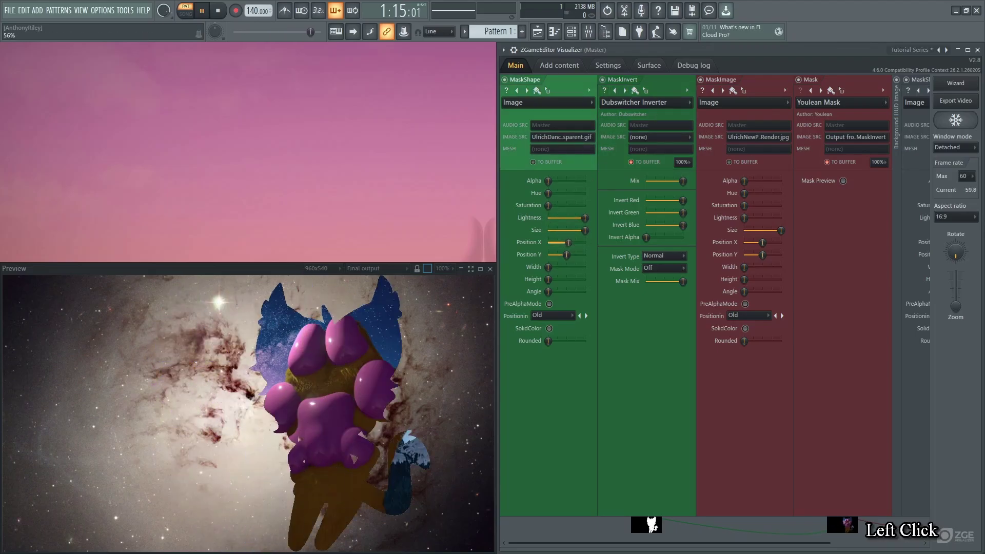
- Set MaskImage's source to Sci Fi Nebula Wallpapers Collection Pack-1 (10).jpg and shift MaskShape sideways with its Position X
{"action": "left_click_drag", "start_coordinate": [566, 242], "coordinate": [568, 242]}
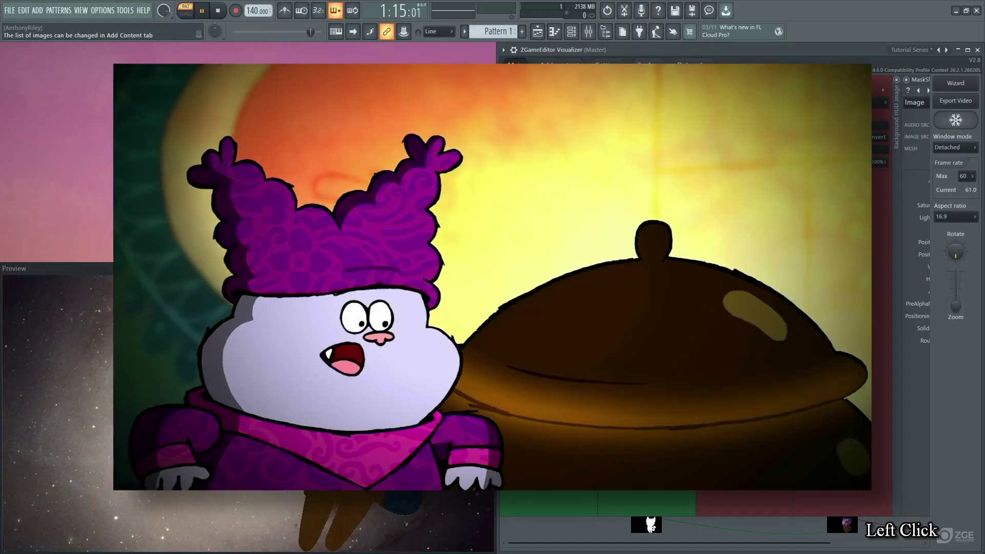
{"action": "scroll", "coordinate": [554, 137], "scroll_direction": "up", "scroll_amount": 1}
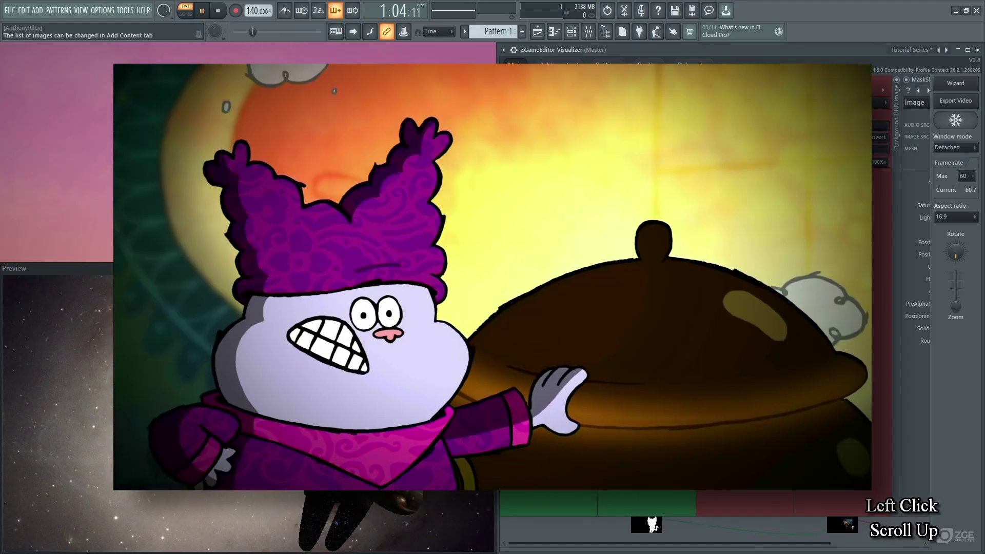
{"action": "scroll", "coordinate": [553, 137], "scroll_direction": "down", "scroll_amount": 3}
{"action": "left_click", "coordinate": [582, 180]}
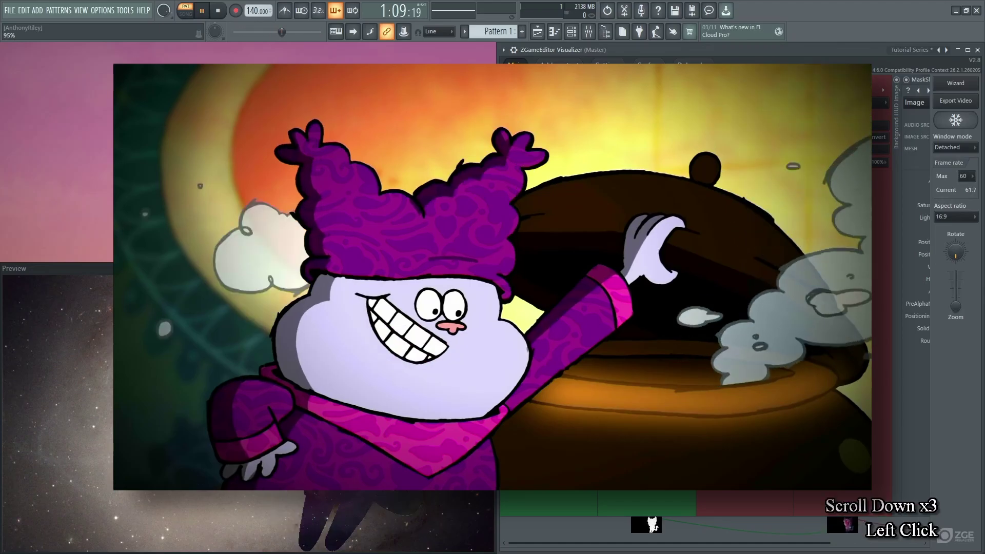
{"action": "left_click_drag", "start_coordinate": [569, 242], "coordinate": [564, 242]}
- Reset MaskShapeOut's Size, Position X, Position Y, Width, Height and Angle to their defaults
{"action": "scroll", "coordinate": [569, 93], "scroll_direction": "down", "scroll_amount": 5}
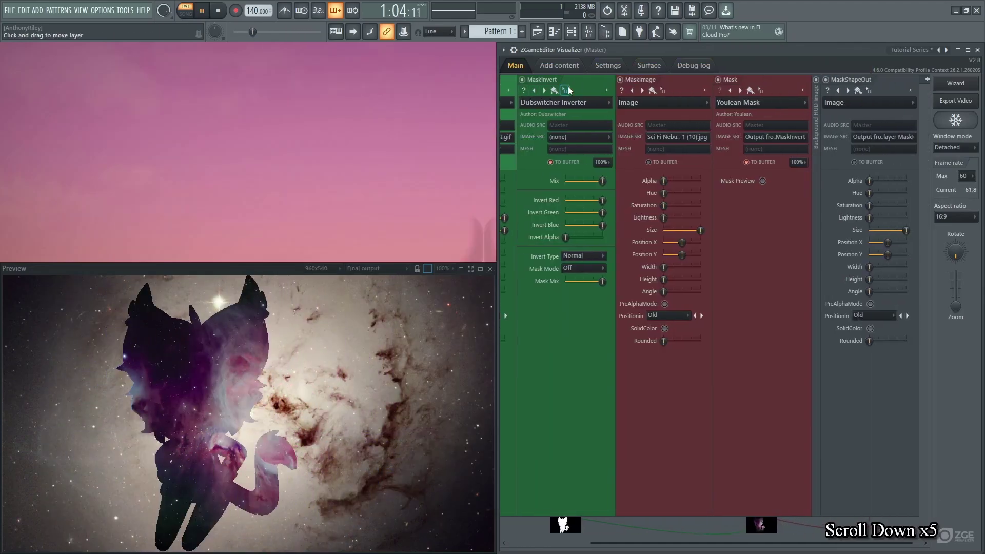
{"action": "left_click", "coordinate": [907, 231], "text": "alt"}
{"action": "left_click", "coordinate": [890, 243], "text": "alt"}
{"action": "left_click", "coordinate": [881, 257], "text": "alt"}
{"action": "left_click", "coordinate": [869, 267], "text": "alt"}
{"action": "left_click", "coordinate": [870, 280], "text": "alt"}
{"action": "left_click", "coordinate": [869, 291], "text": "alt"}
- Adjust MaskShape's Lightness and Position X, and change MaskImage's effect to ImageUnscaled
{"action": "scroll", "coordinate": [781, 90], "scroll_direction": "up", "scroll_amount": 5}
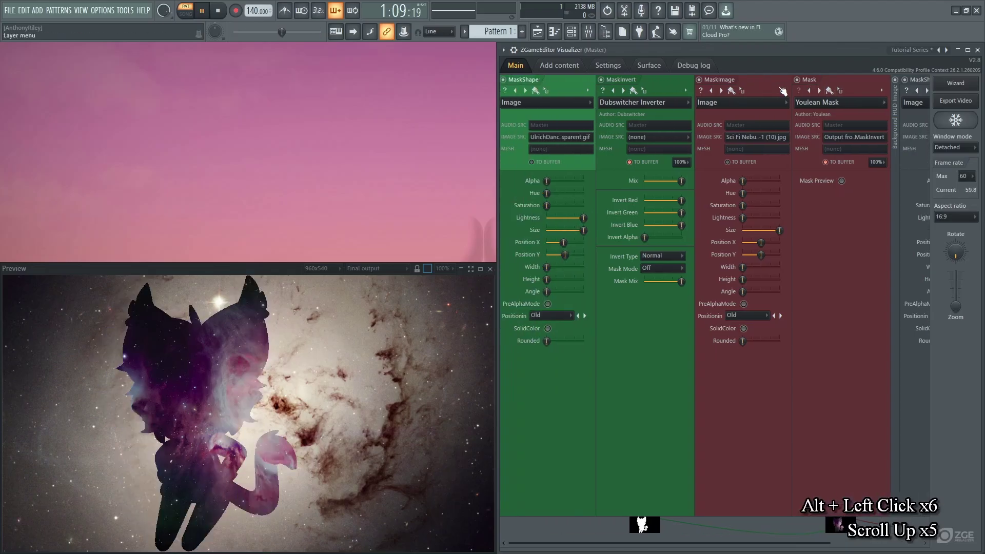
{"action": "left_click_drag", "start_coordinate": [587, 220], "coordinate": [561, 243]}
{"action": "left_click", "coordinate": [584, 221], "text": "alt"}
{"action": "left_click", "coordinate": [585, 220]}
{"action": "left_click", "coordinate": [566, 243], "text": "alt"}
{"action": "left_click", "coordinate": [782, 231]}
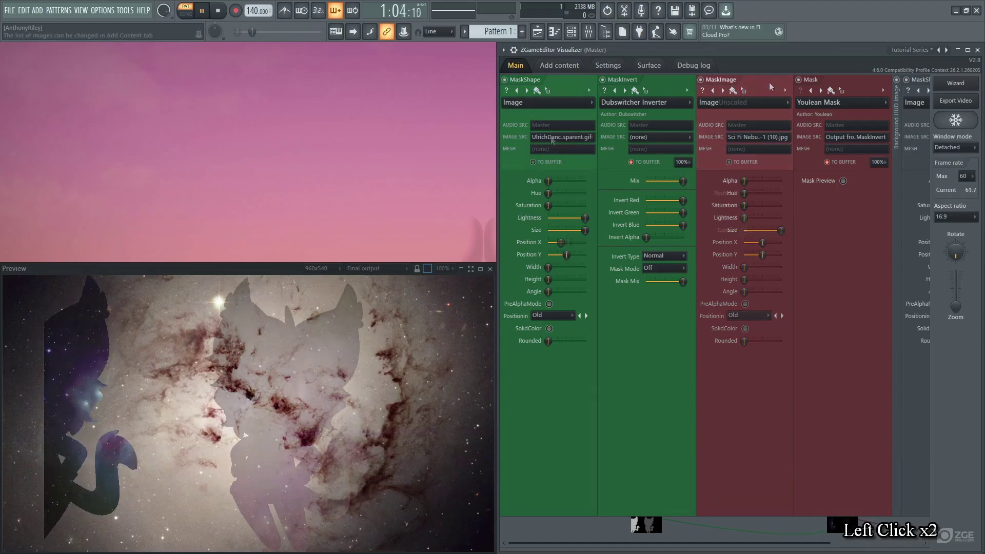
- Set MaskShape's image source to PawCog.mov and shift the cog sideways with Position X
{"action": "left_click", "coordinate": [552, 137]}
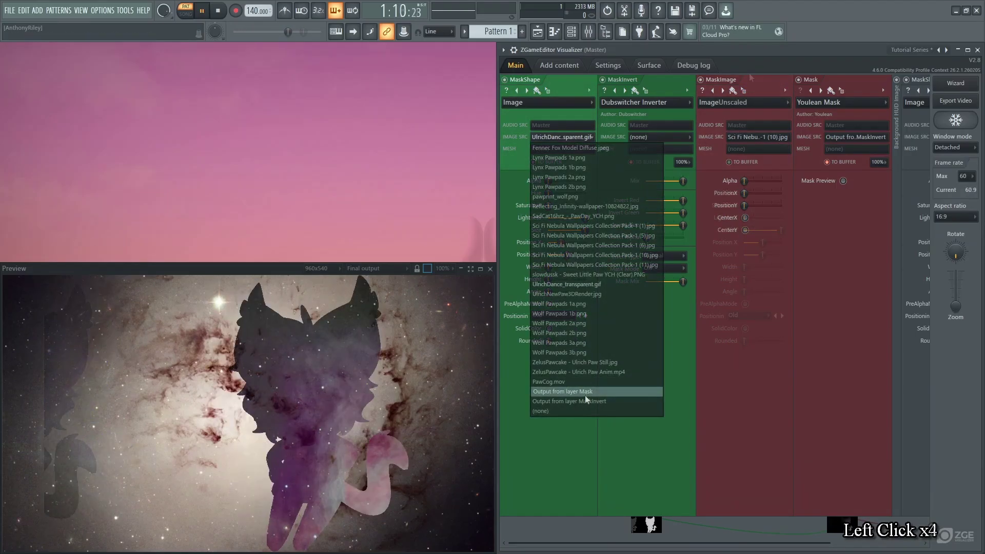
{"action": "left_click", "coordinate": [588, 383]}
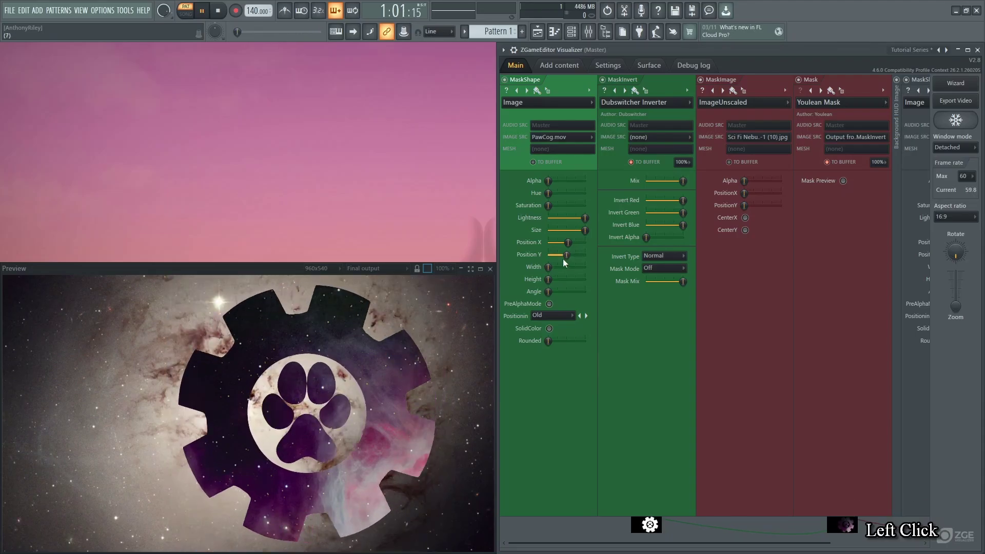
{"action": "left_click_drag", "start_coordinate": [582, 220], "coordinate": [566, 241]}
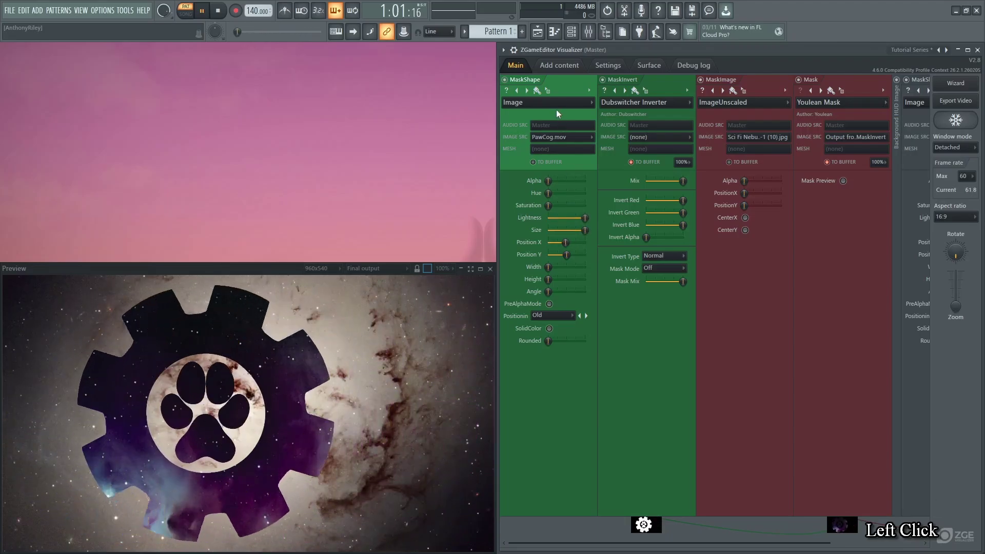
- Change MaskShape's effect to ImageBox and load the pawpadJack small .obj file as its mesh
{"action": "left_click", "coordinate": [556, 104]}
{"action": "scroll", "coordinate": [554, 103], "scroll_direction": "down", "scroll_amount": 1}
{"action": "left_click", "coordinate": [557, 137]}
{"action": "left_click", "coordinate": [557, 149]}
{"action": "left_click", "coordinate": [557, 150]}
{"action": "left_click", "coordinate": [555, 238]}
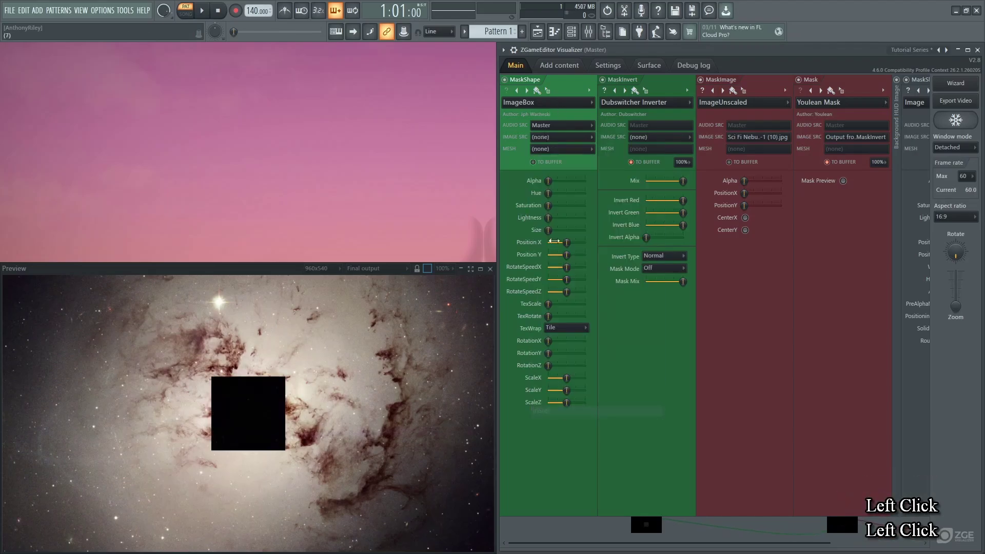
{"action": "left_click", "coordinate": [568, 66]}
{"action": "left_click", "coordinate": [612, 82]}
{"action": "left_click", "coordinate": [515, 65]}
- Set MaskShape's Size to about half and its Lightness to 100%, and raise RotateSpeedY slightly
{"action": "left_click_drag", "start_coordinate": [548, 230], "coordinate": [566, 231]}
{"action": "left_click_drag", "start_coordinate": [548, 218], "coordinate": [584, 217]}
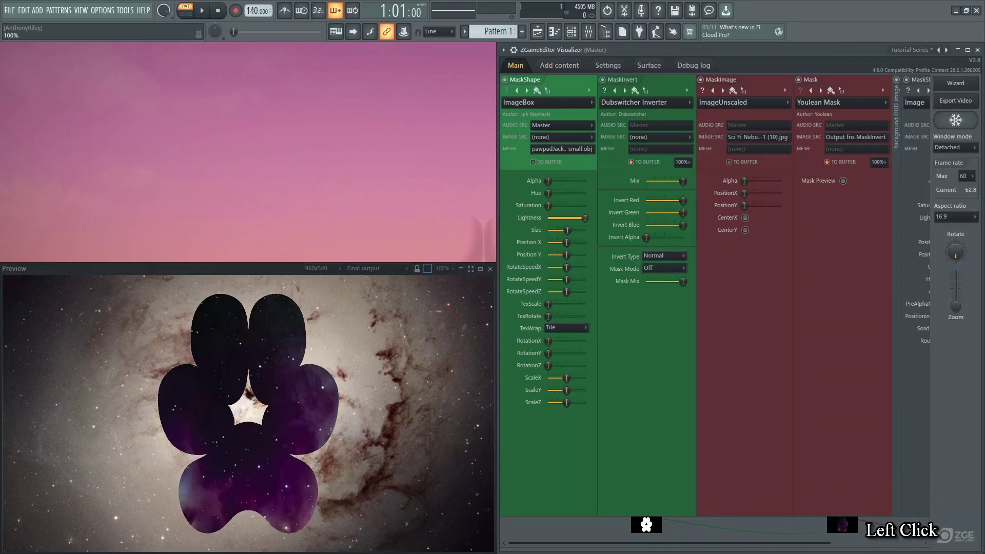
{"action": "left_click_drag", "start_coordinate": [566, 280], "coordinate": [576, 279]}
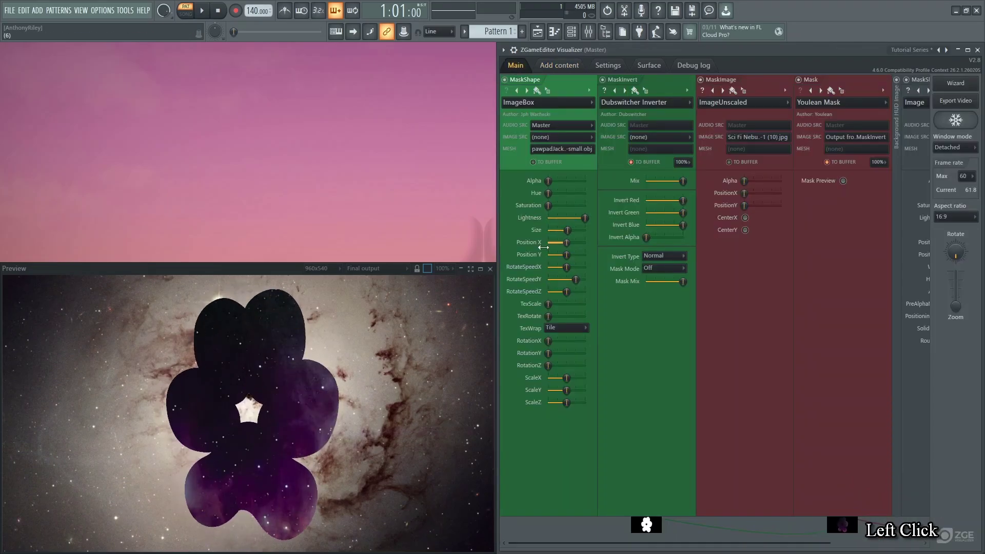
- Try other effects such as ImageMashup and Image on MaskImage, and enlarge MaskShape with Position X at maximum
{"action": "left_click", "coordinate": [743, 102]}
{"action": "scroll", "coordinate": [743, 102], "scroll_direction": "up", "scroll_amount": 9}
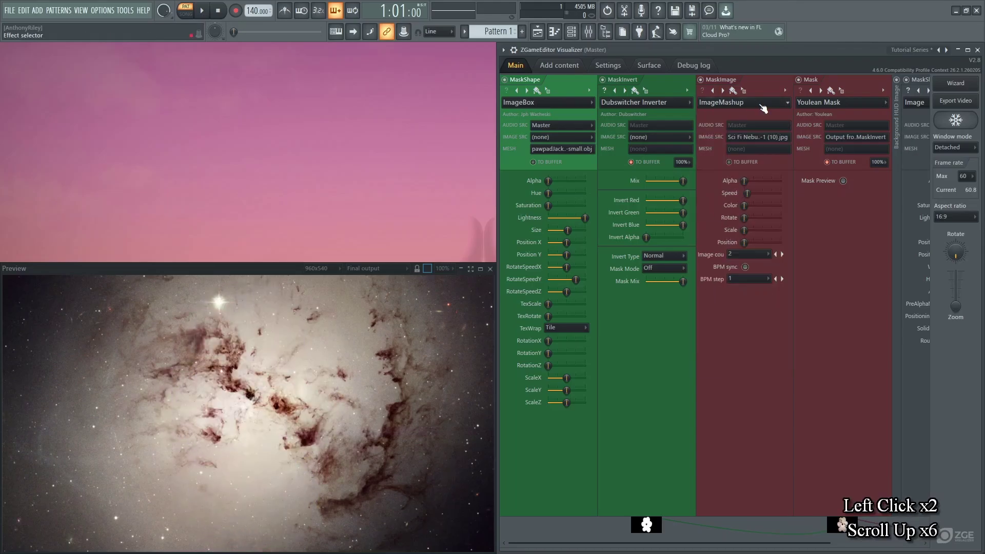
{"action": "scroll", "coordinate": [744, 102], "scroll_direction": "down", "scroll_amount": 1}
{"action": "left_click_drag", "start_coordinate": [567, 230], "coordinate": [585, 242]}
- Switch MaskImage's effect back to ImageUnscaled
{"action": "left_click", "coordinate": [744, 102]}
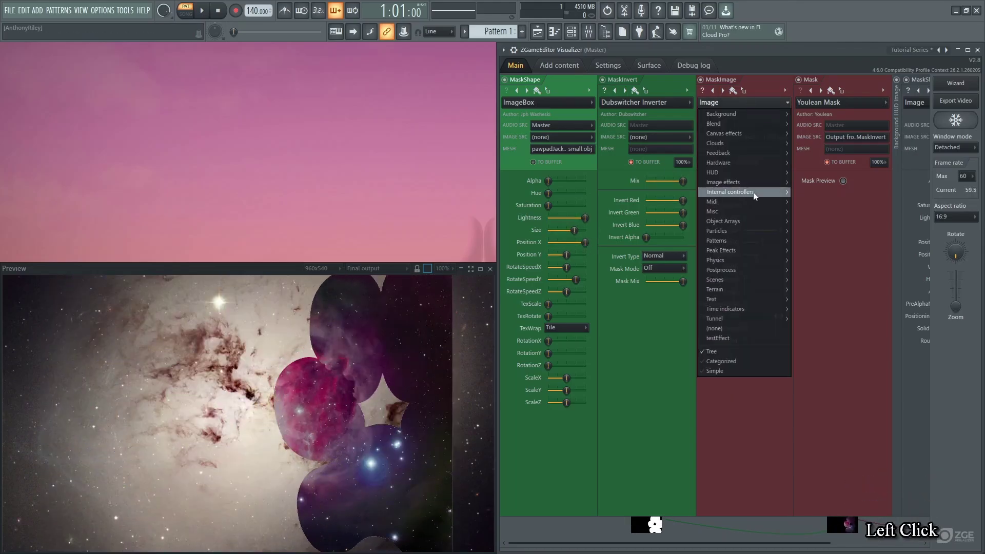
{"action": "mouse_move", "coordinate": [753, 192]}
{"action": "left_click", "coordinate": [829, 246]}
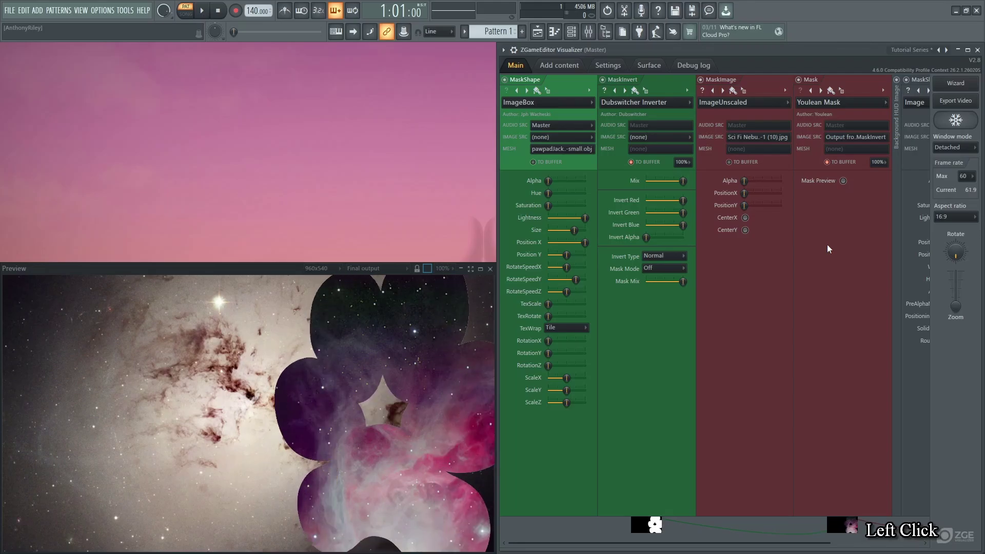
- Reset MaskShape's RotateSpeedX, Position Y and Position X, and set its Size to 53%
{"action": "left_click", "coordinate": [567, 267], "text": "alt"}
{"action": "left_click", "coordinate": [566, 255], "text": "alt"}
{"action": "left_click", "coordinate": [584, 242], "text": "alt"}
{"action": "left_click", "coordinate": [574, 231], "text": "alt"}
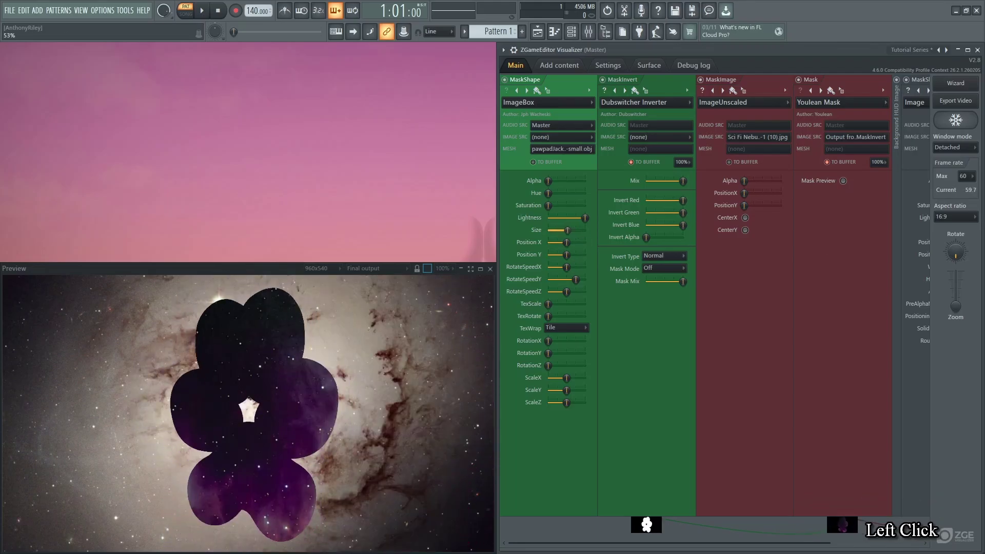
- Change MaskImage's effect to Image and its source to Sci Fi Nebula Wallpapers Collection Pack-1 (6).jpg
{"action": "left_click", "coordinate": [743, 102]}
{"action": "mouse_move", "coordinate": [788, 180]}
{"action": "left_click", "coordinate": [826, 235]}
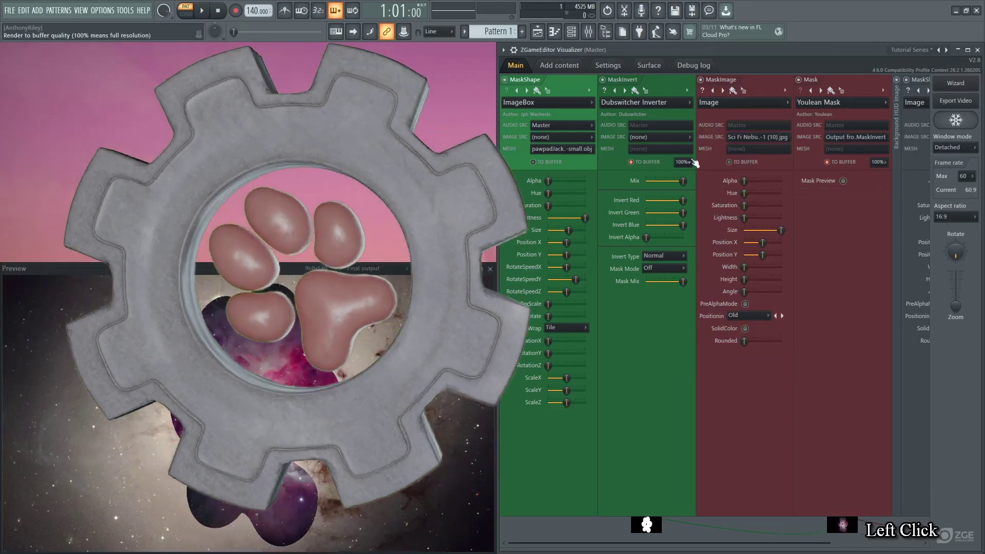
{"action": "scroll", "coordinate": [754, 144], "scroll_direction": "up", "scroll_amount": 2}
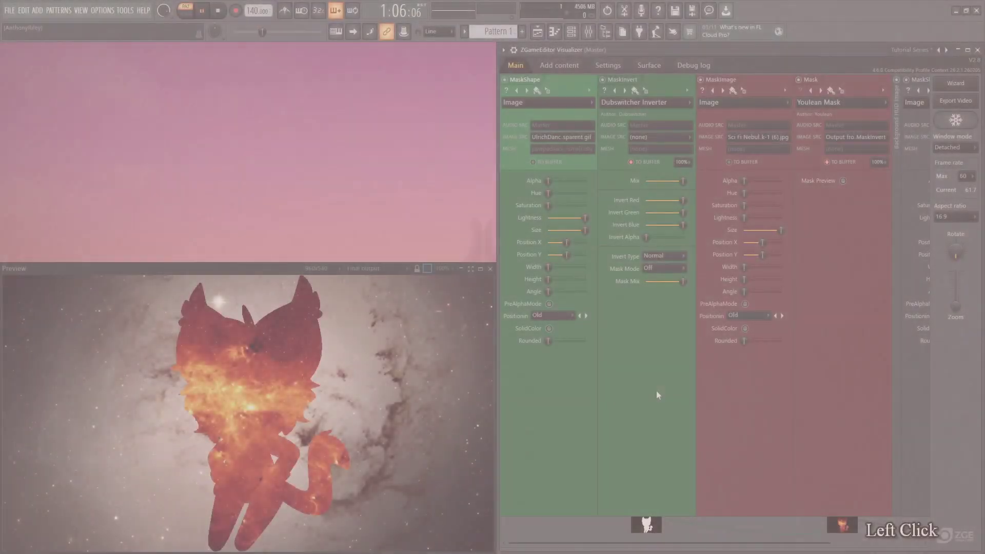